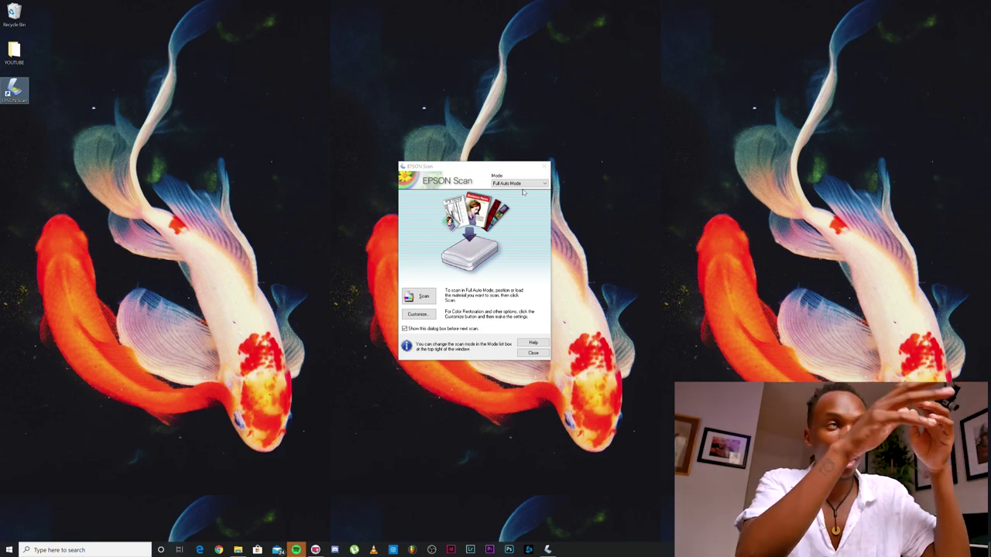
Open the Mode dropdown in the Full Auto Mode window to list scan modes.
left_click(508, 182)
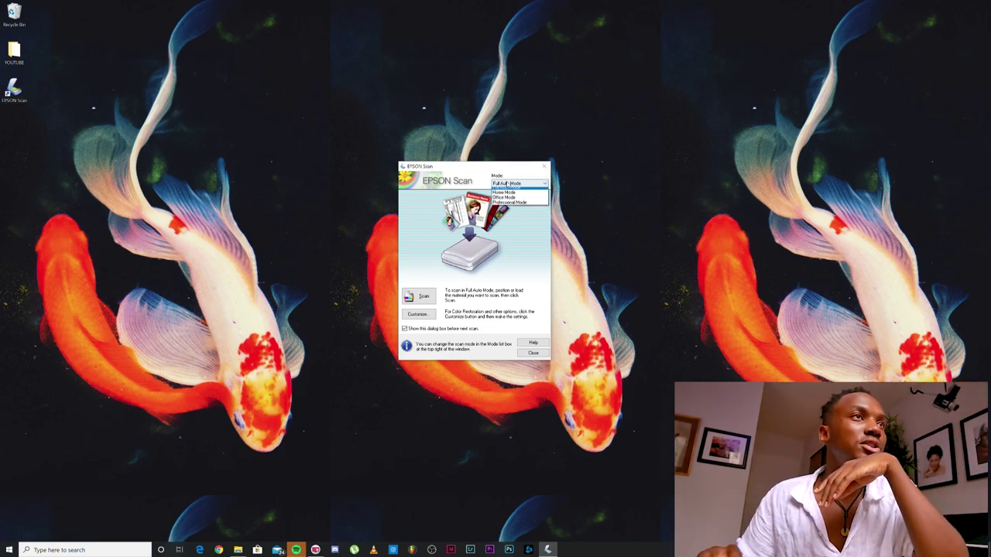
Switch to Professional Mode with Document Type Film and Film Type Color Negative Film.
left_click(512, 206)
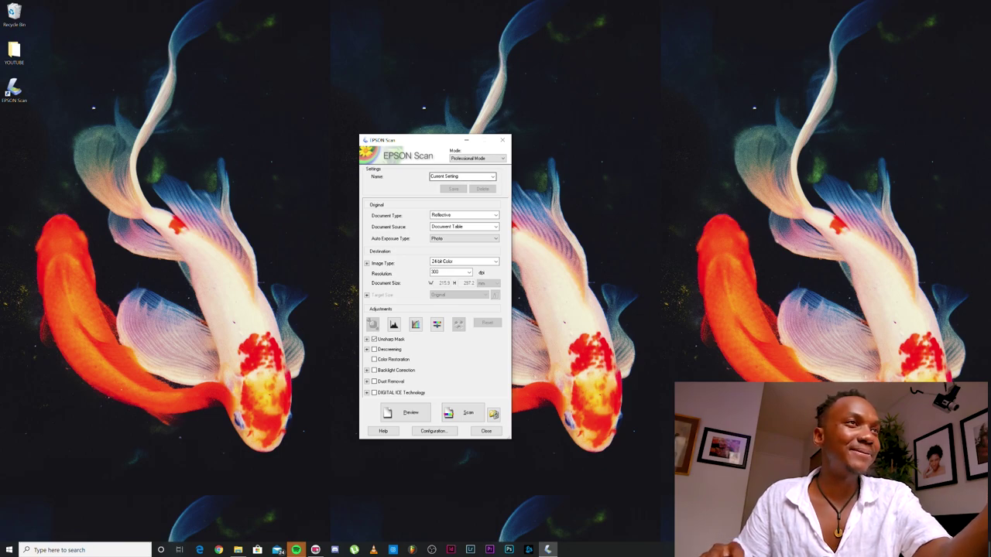
left_click(464, 216)
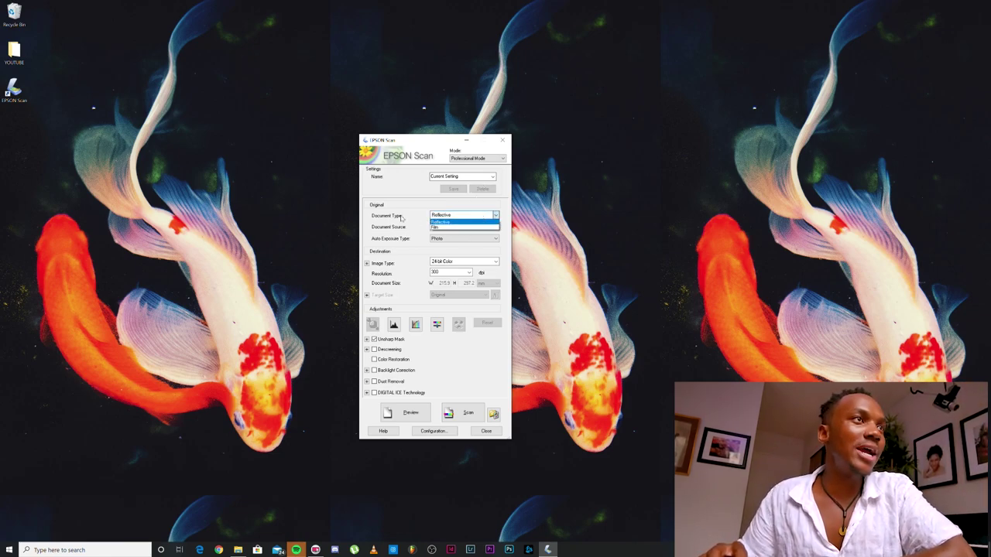
left_click(453, 227)
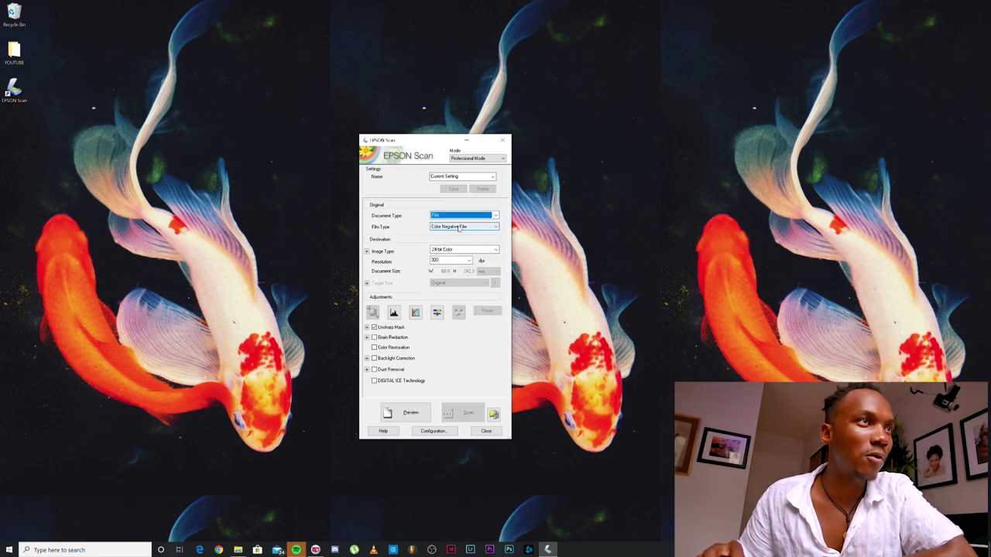
left_click(459, 227)
left_click(465, 245)
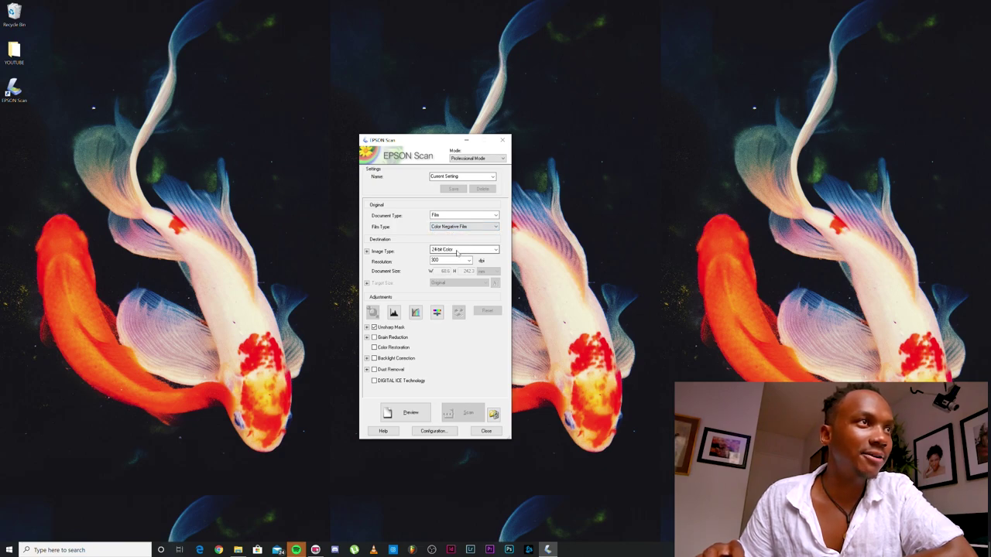
left_click(458, 250)
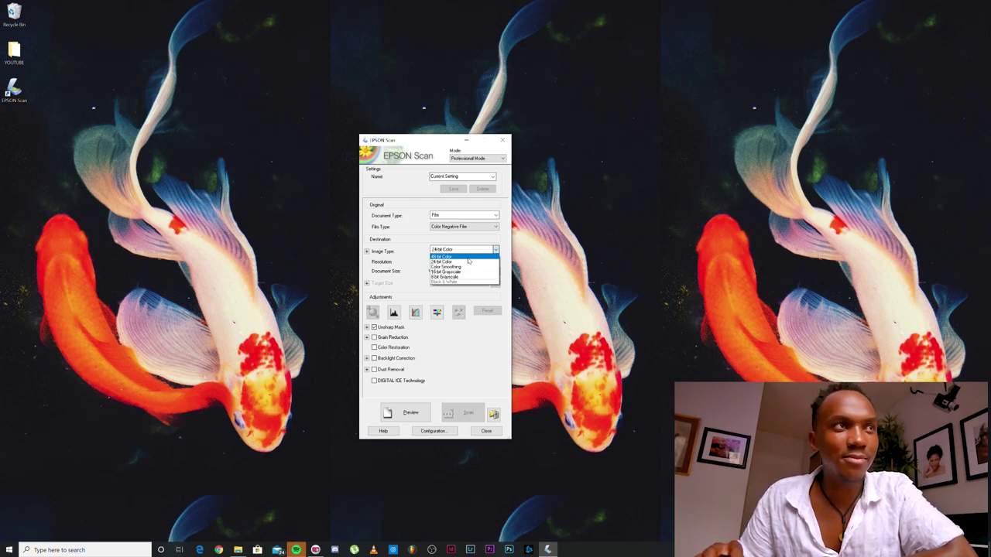
Choose 48-bit Color as the Image Type and open the Resolution list.
left_click(466, 257)
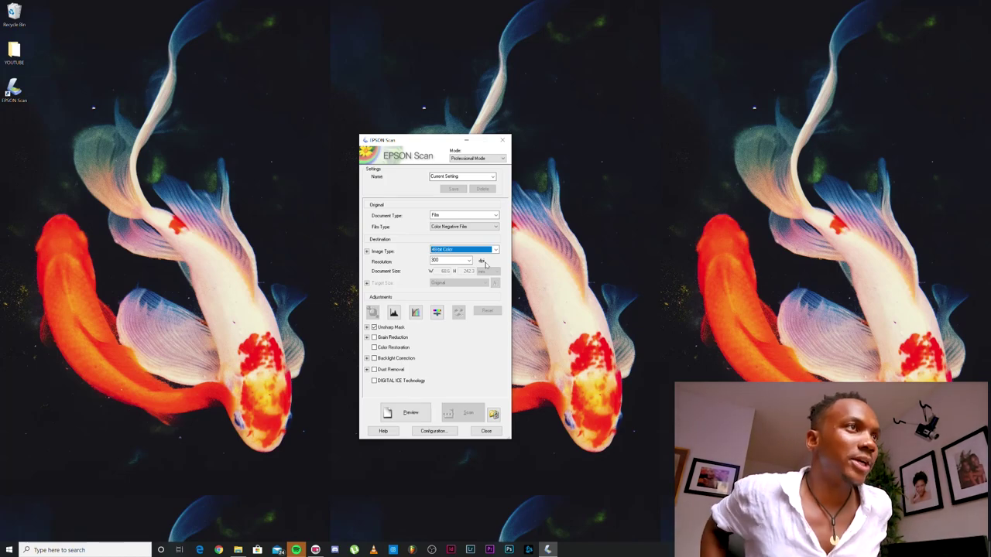
left_click(463, 261)
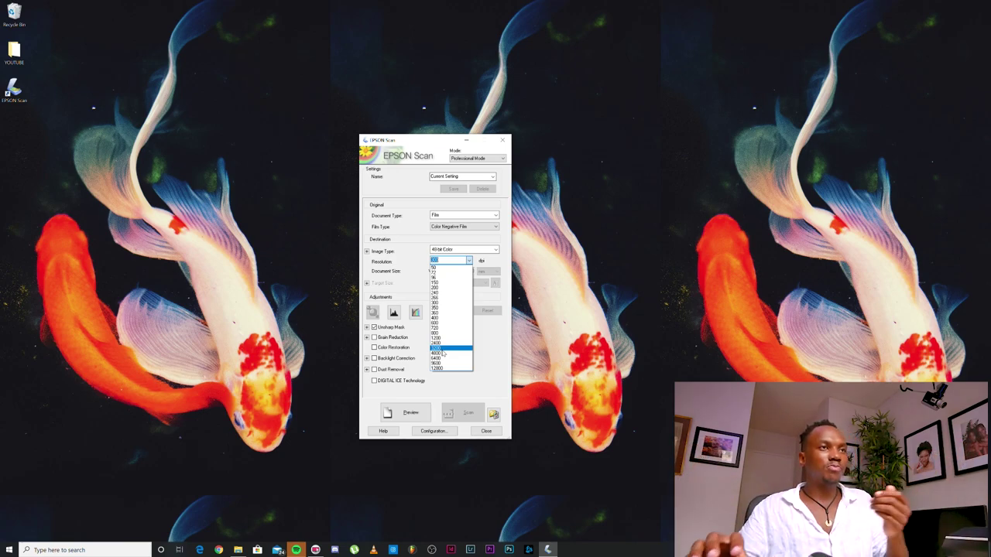
Pick the scan resolution and run a preview, which raises a cannot-find-document warning.
left_click(443, 344)
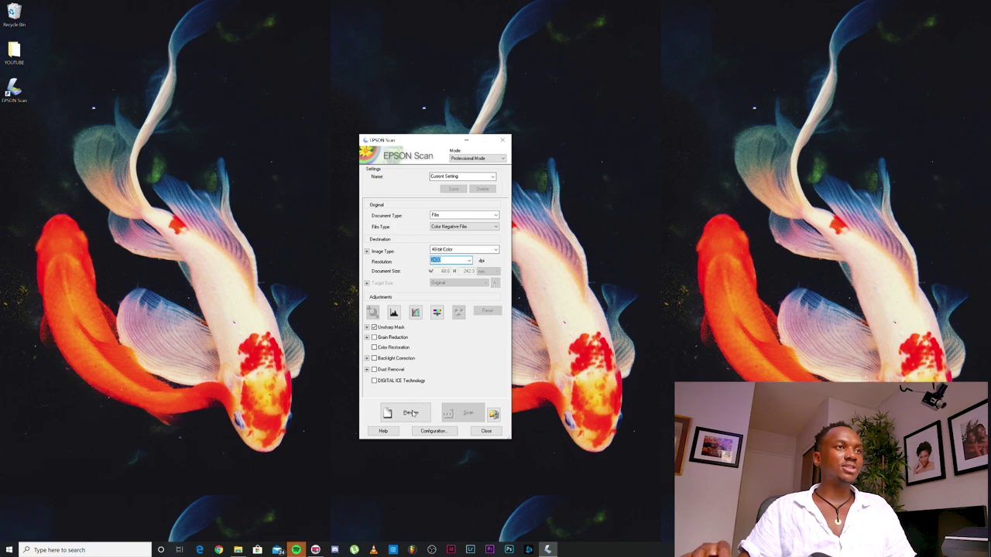
left_click(411, 413)
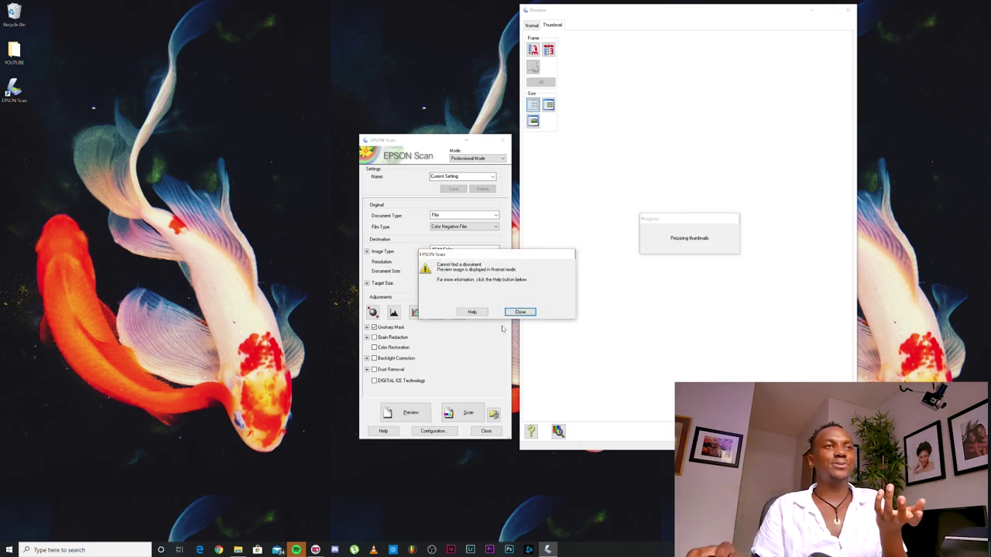
Dismiss the warning, re-preview until both frames show, and mark a 61.0 × 76.0 mm area on the top frame.
left_click(526, 312)
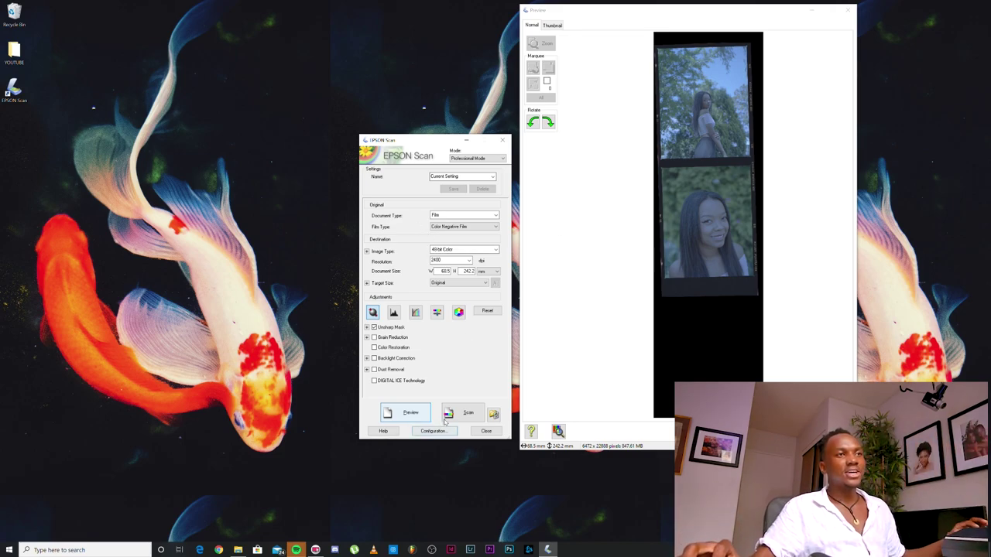
left_click(410, 415)
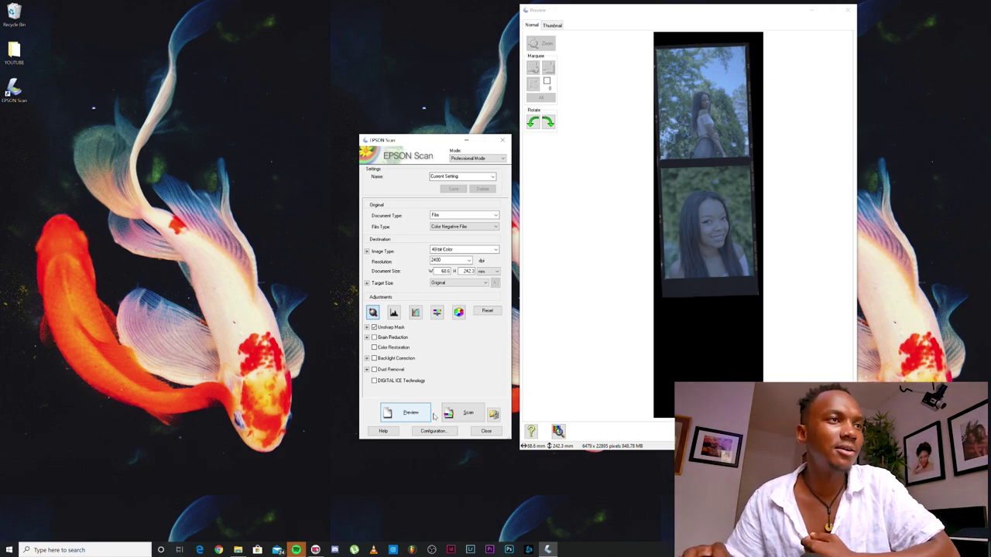
left_click(422, 414)
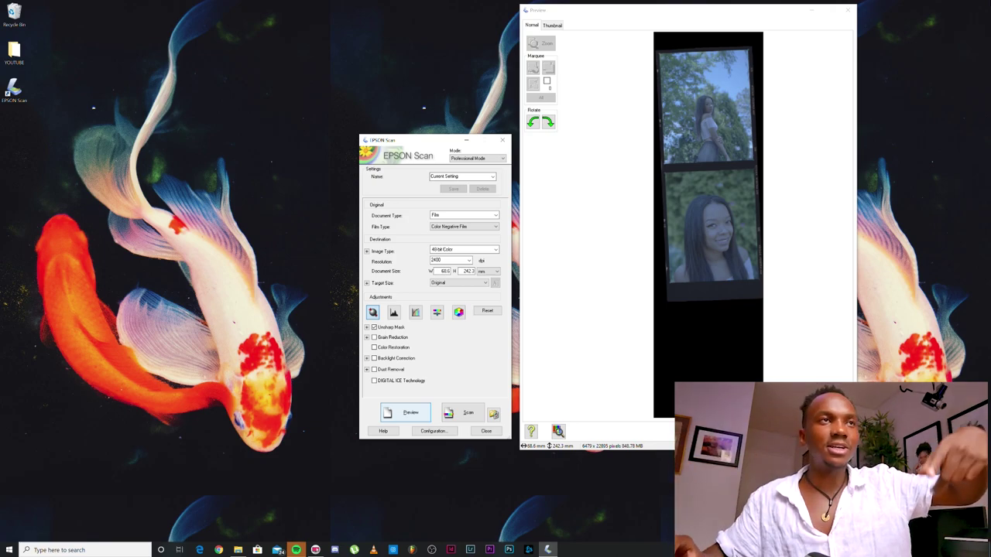
left_click(410, 412)
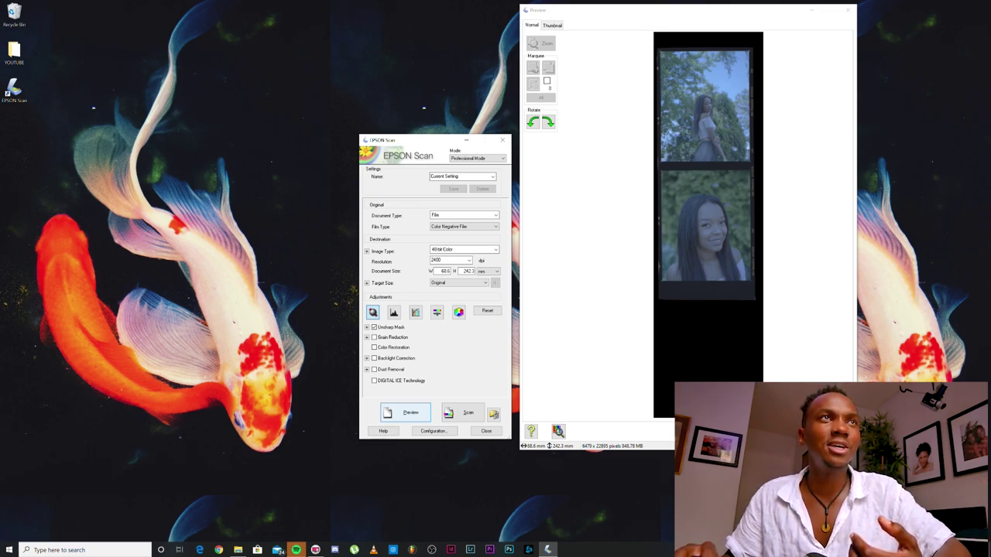
left_click_drag(656, 48, 752, 165)
Widen the marquee over the top frame and zoom the preview onto it.
left_click_drag(678, 48, 679, 44)
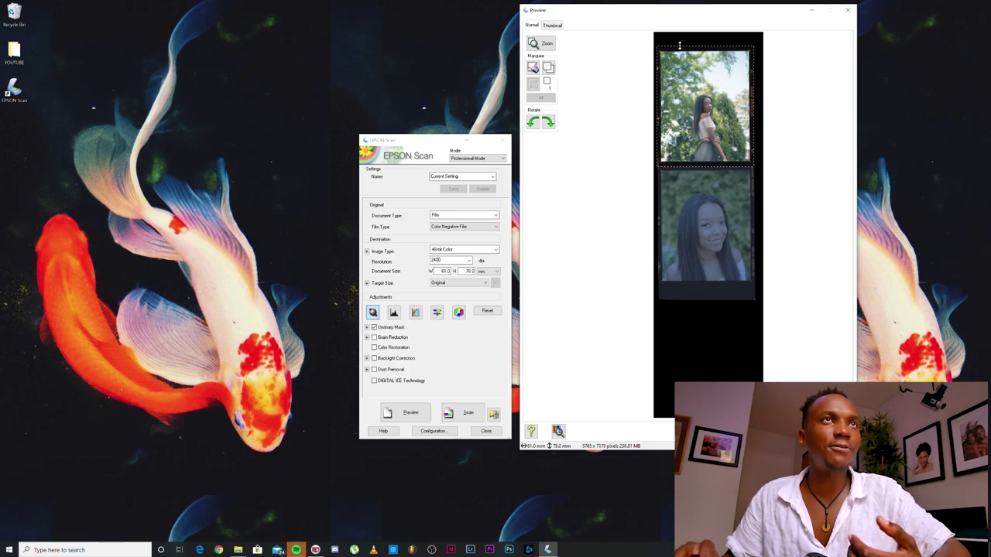
left_click_drag(657, 78, 655, 77)
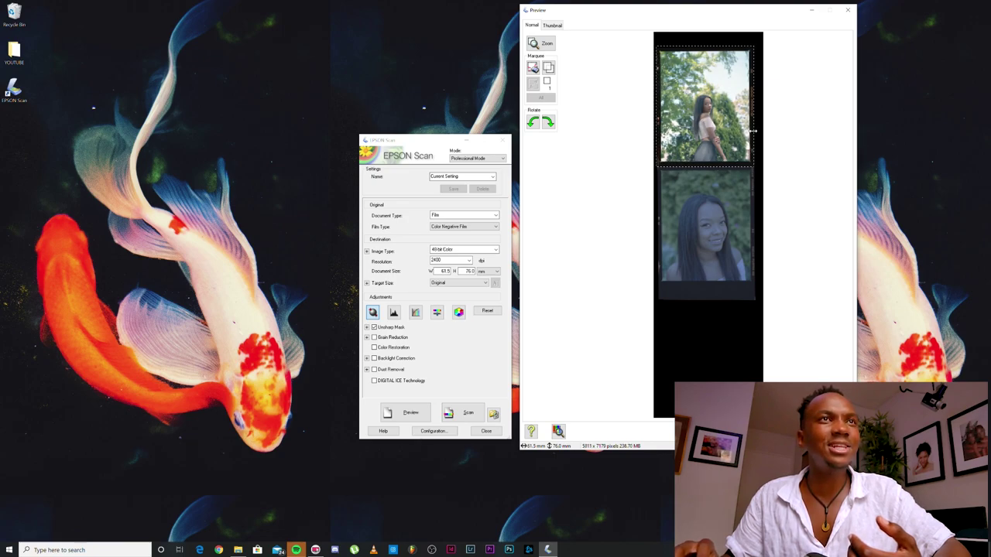
left_click_drag(752, 155, 753, 155)
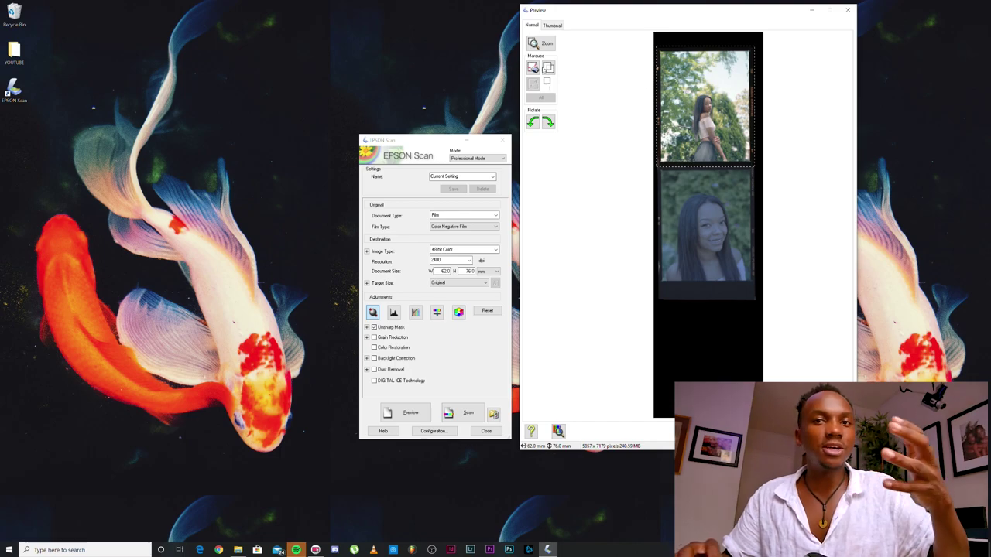
left_click(540, 43)
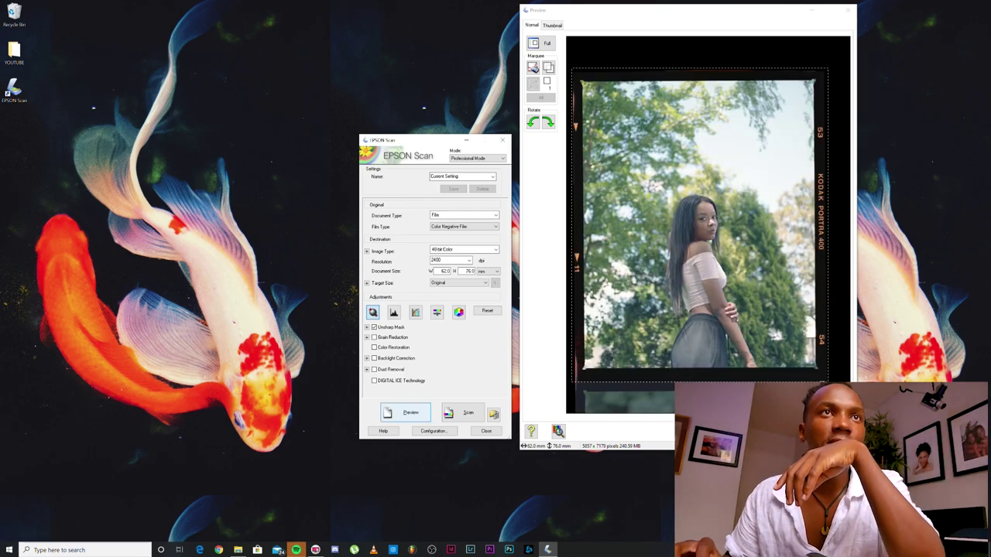
Trim the scan area's top, right, bottom and left edges to about 80.5 mm tall.
left_click_drag(828, 219, 827, 219)
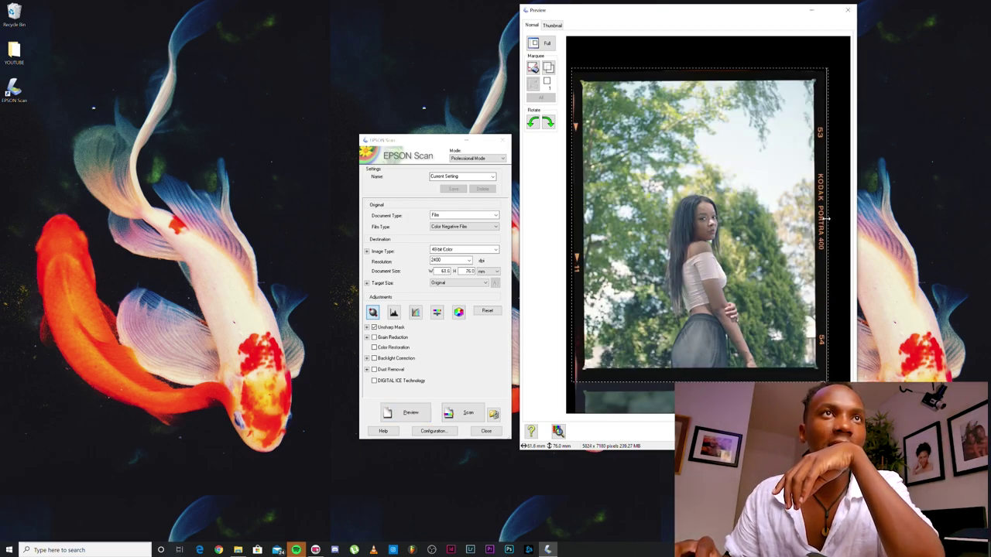
left_click_drag(708, 69, 708, 72)
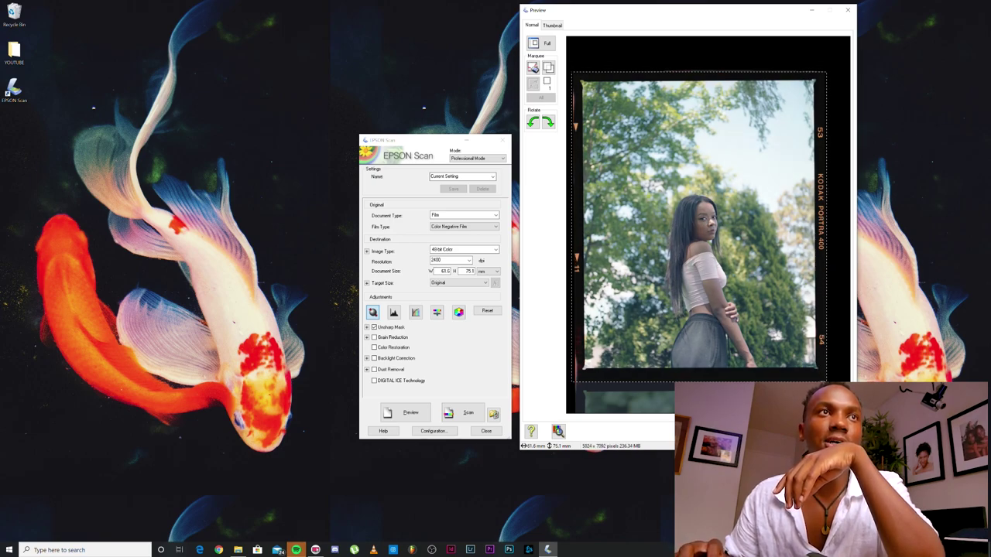
left_click_drag(720, 72, 721, 43)
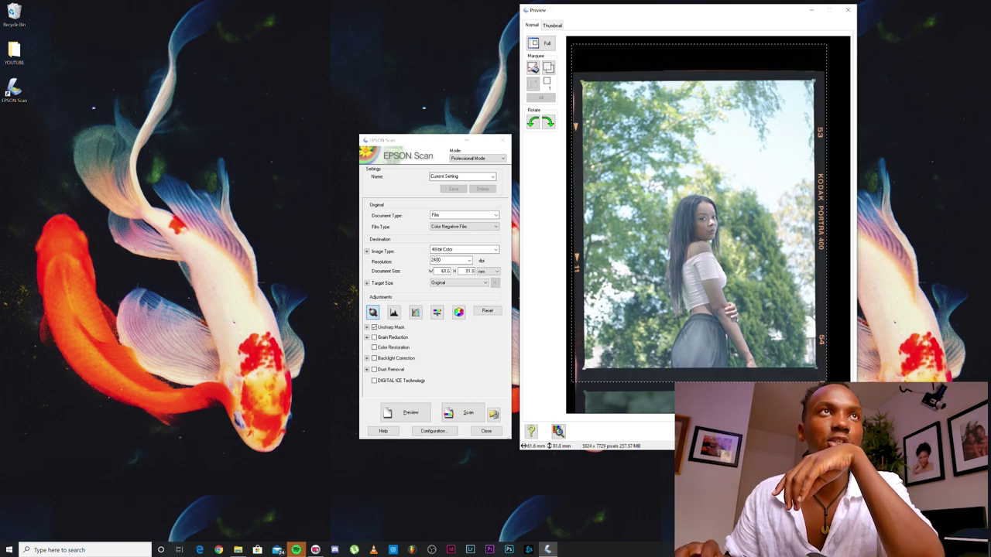
left_click_drag(827, 181, 826, 182)
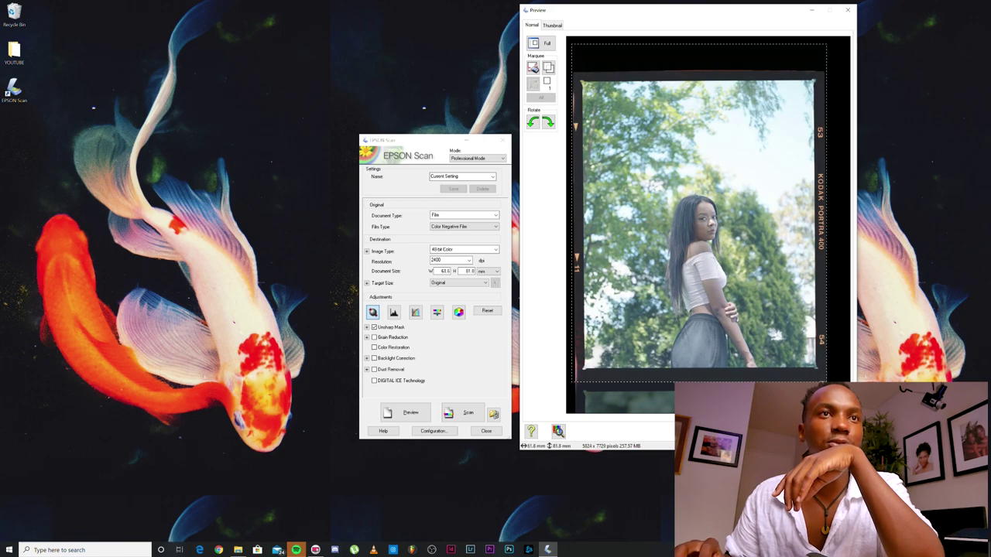
left_click_drag(687, 382, 688, 377)
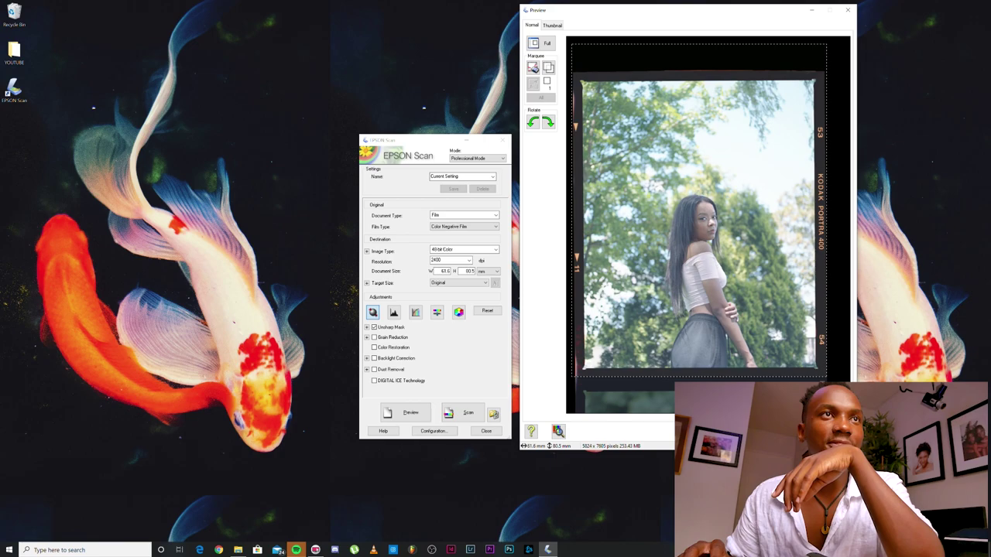
left_click_drag(572, 243, 573, 243)
left_click_drag(572, 242, 582, 242)
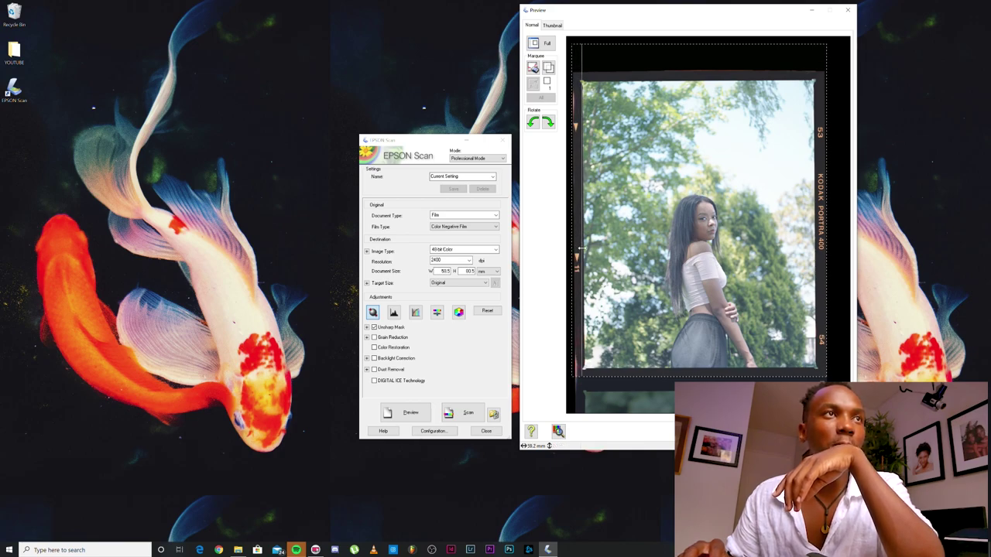
Pull the scan area's top, right, bottom and left edges in onto the Portra frame.
left_click_drag(679, 41, 674, 81)
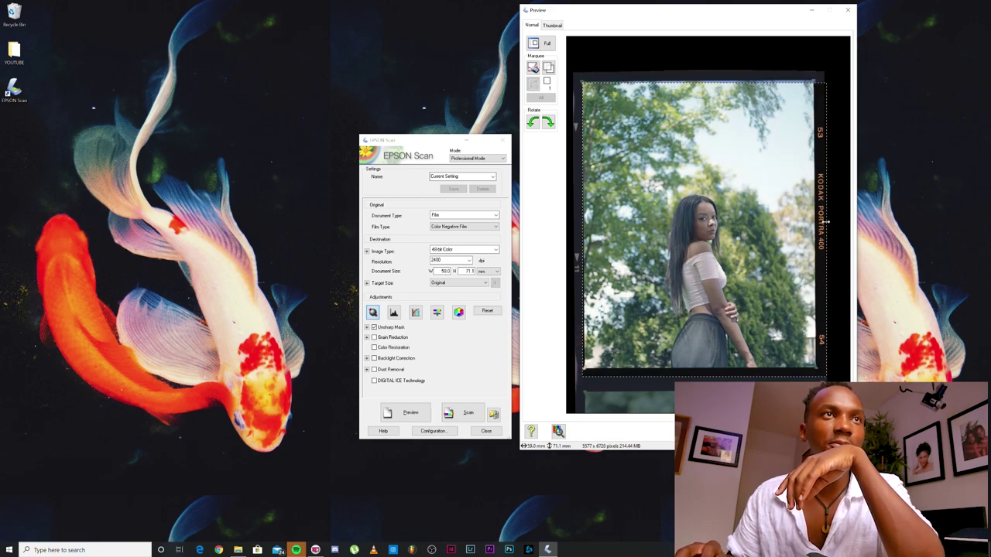
left_click_drag(827, 224, 813, 224)
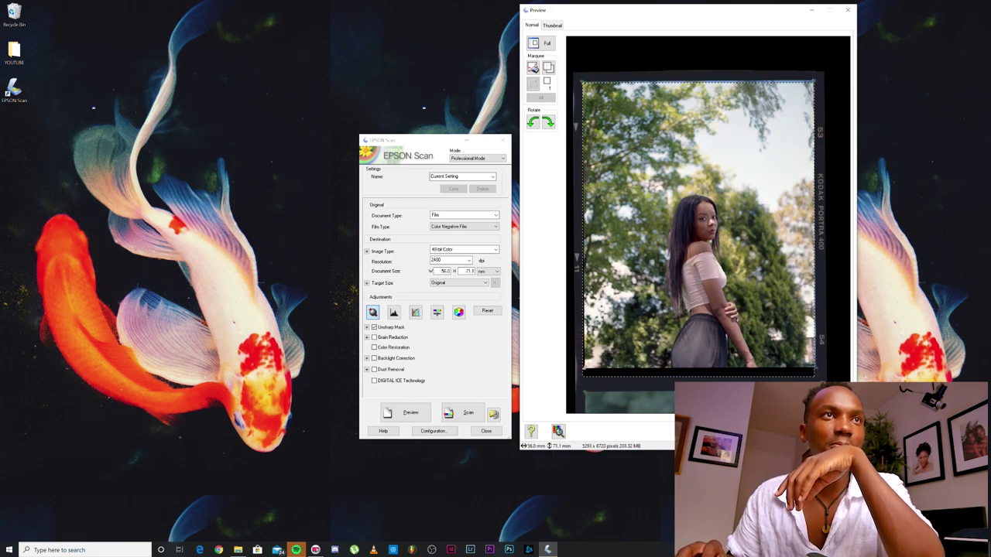
left_click_drag(691, 377, 693, 367)
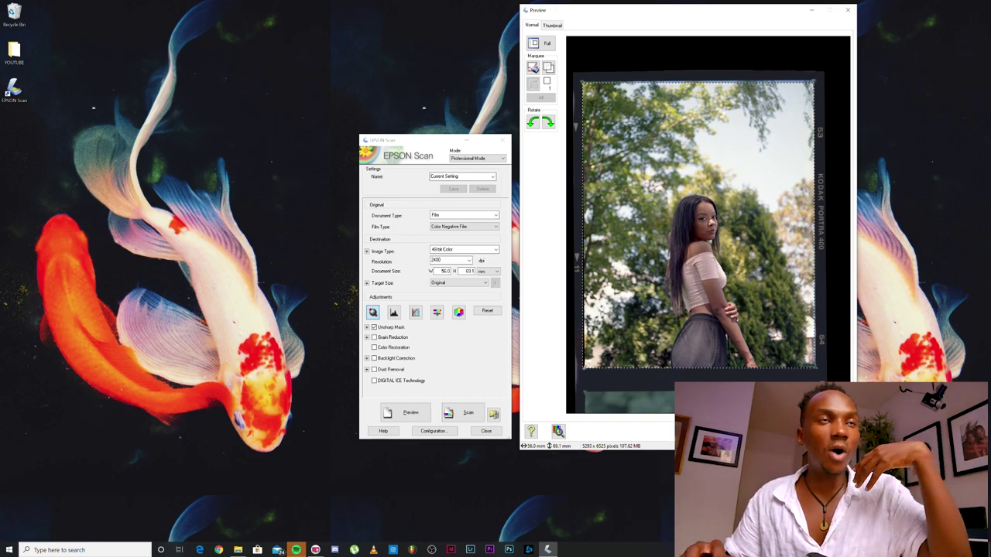
left_click_drag(576, 260, 571, 255)
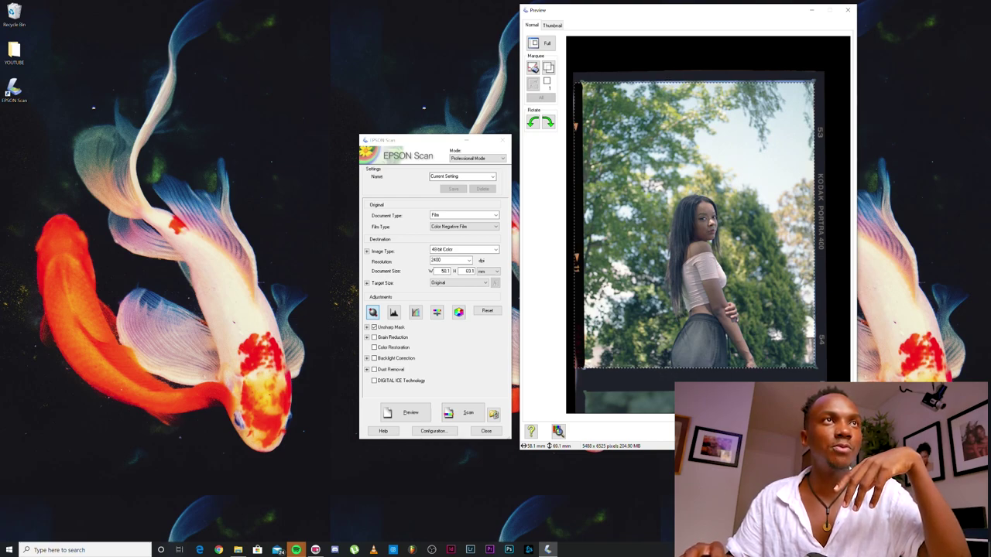
left_click_drag(674, 80, 674, 74)
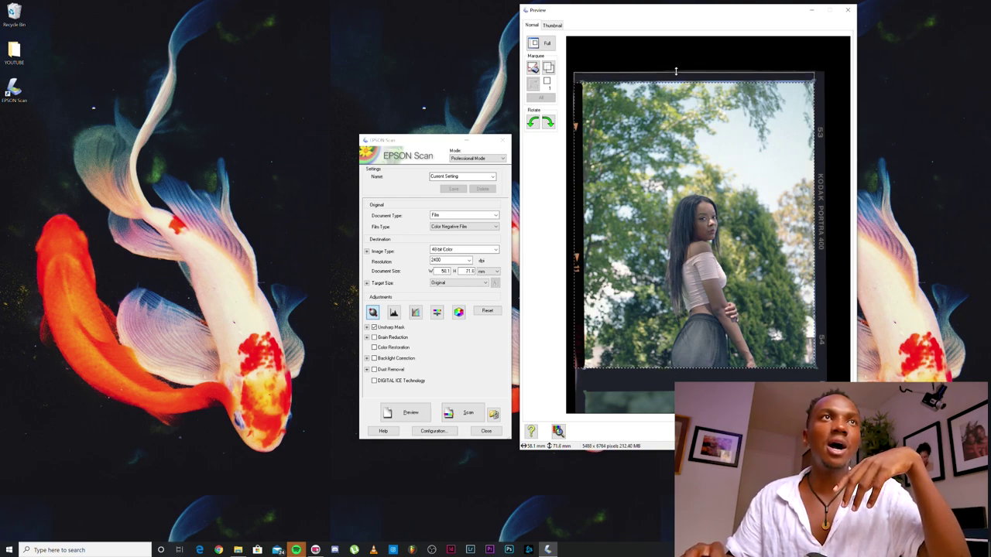
Refine the scan area edges to 61.3 × 74.2 mm and open Histogram Adjustment.
left_click_drag(814, 153, 824, 154)
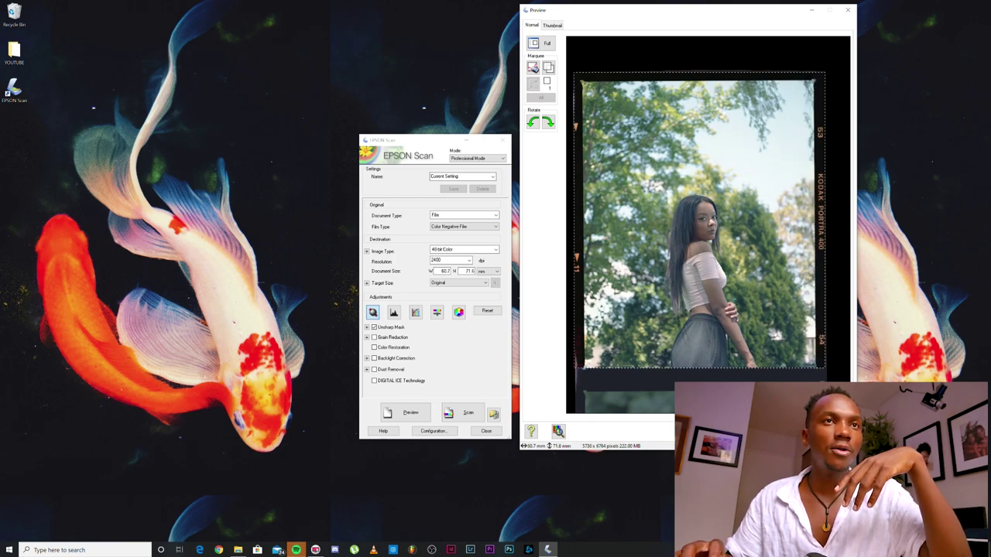
left_click_drag(824, 343, 827, 343)
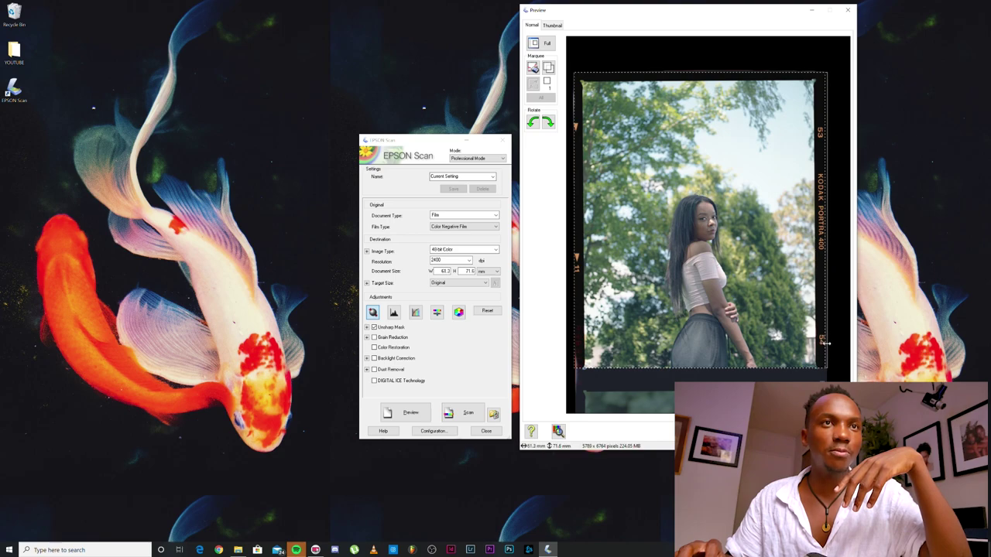
left_click_drag(719, 369, 719, 378)
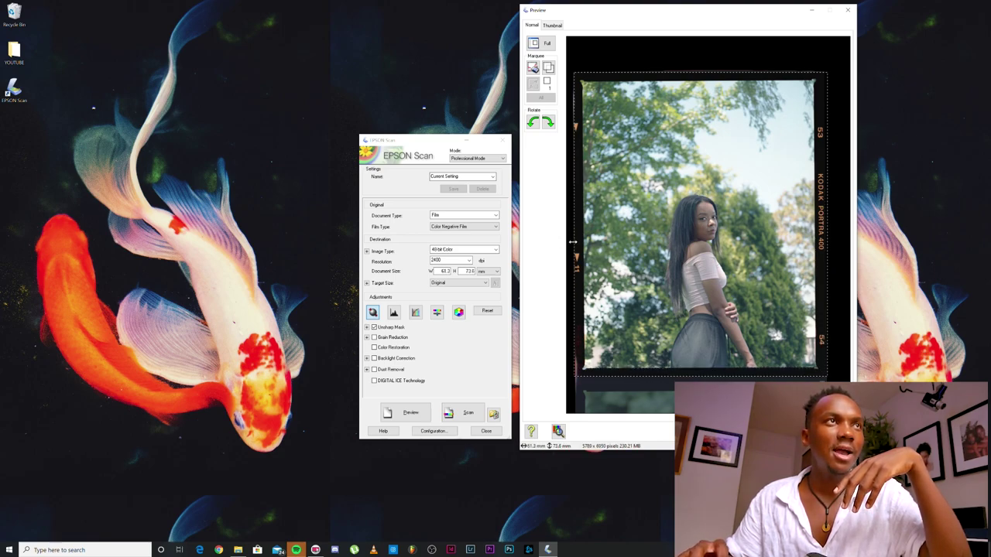
left_click_drag(573, 92, 572, 99)
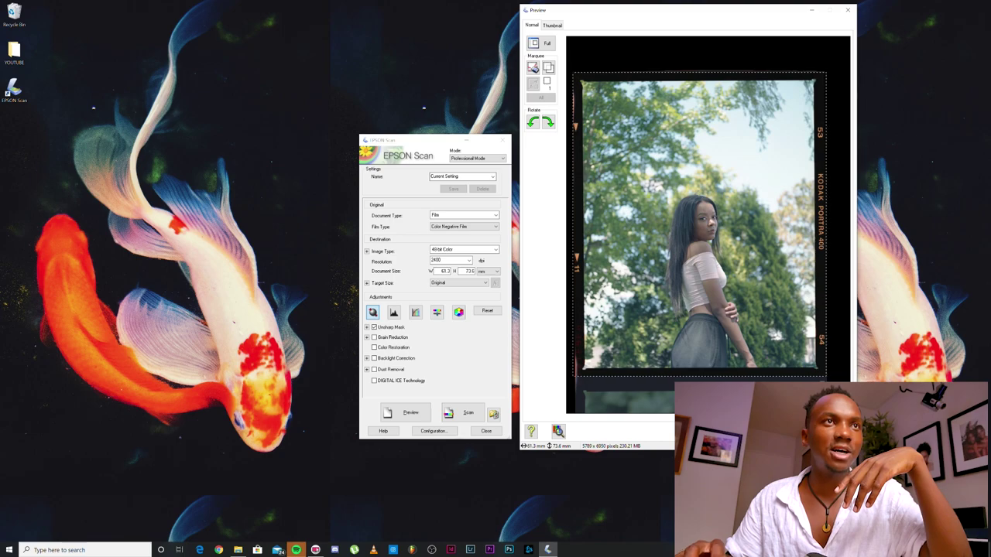
left_click_drag(661, 376, 662, 377)
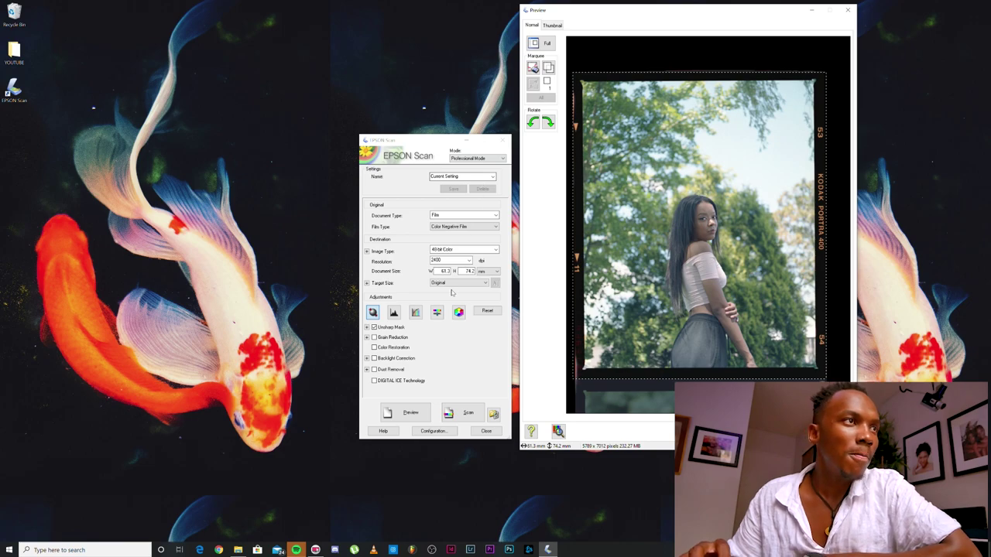
left_click(394, 312)
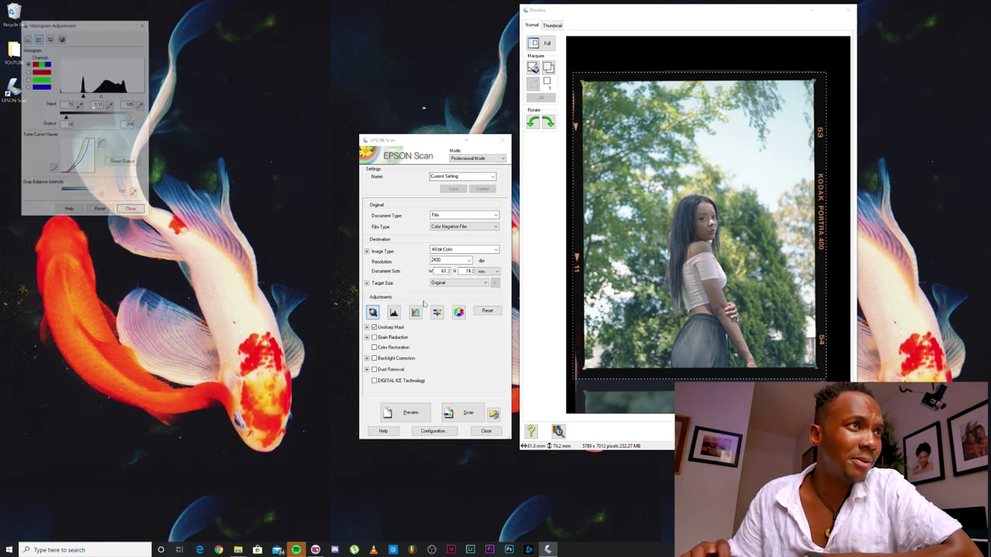
Set the histogram Output shadow to 0 and Output highlight to 229.
left_click_drag(62, 27, 411, 184)
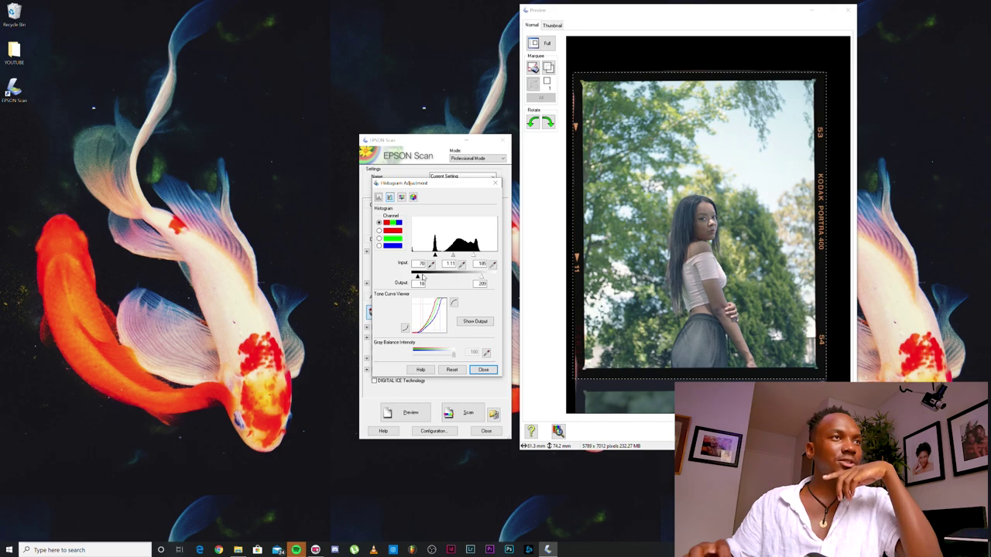
left_click_drag(419, 278, 358, 280)
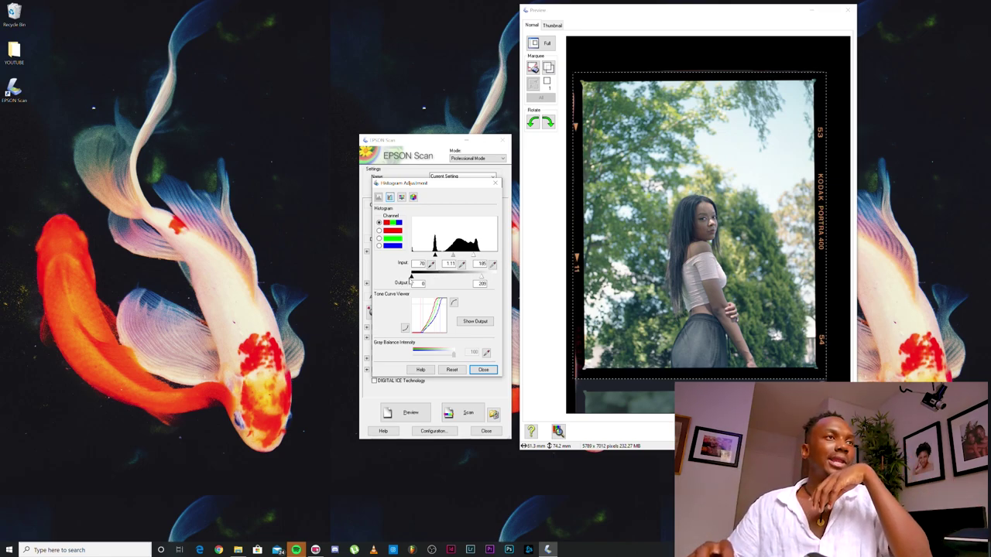
left_click_drag(411, 277, 433, 280)
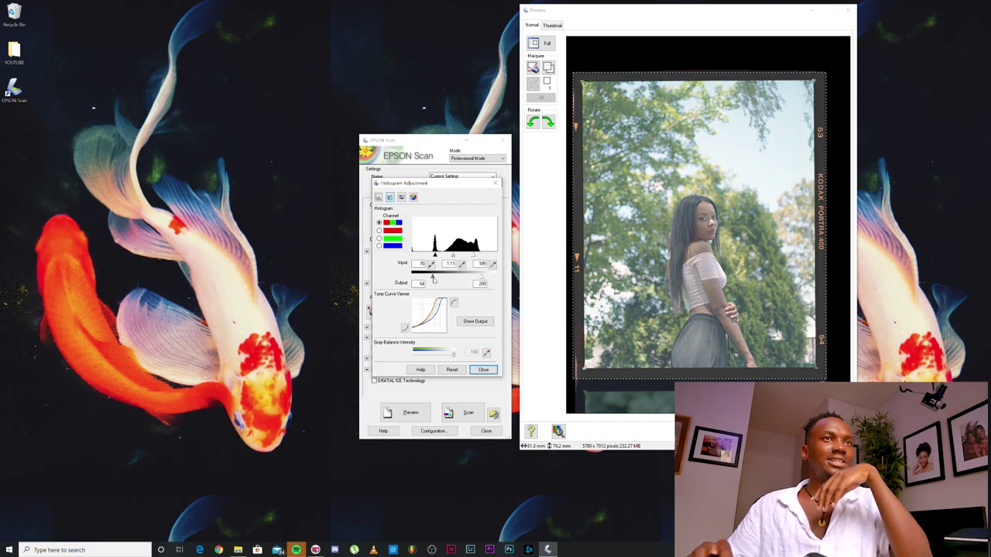
left_click_drag(433, 280, 391, 278)
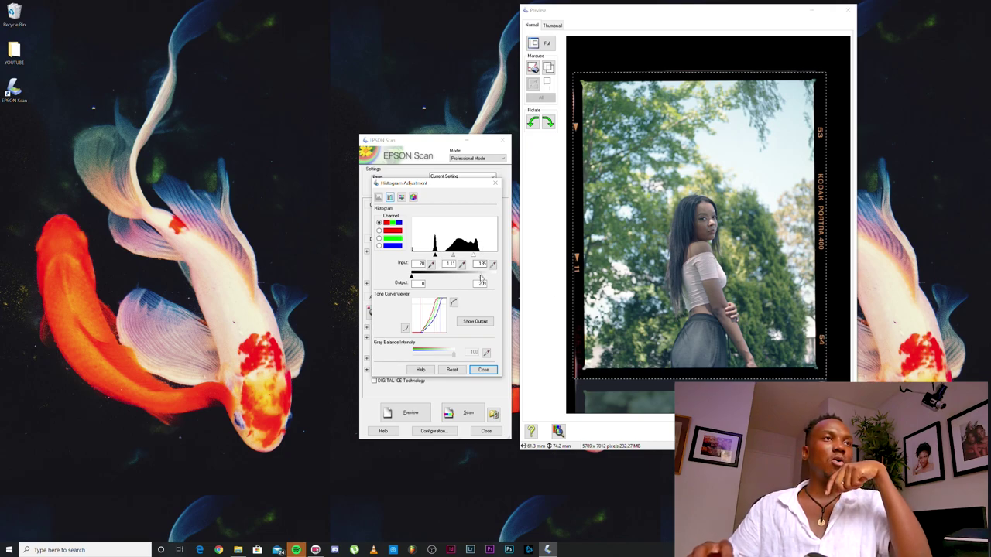
left_click_drag(480, 277, 486, 273)
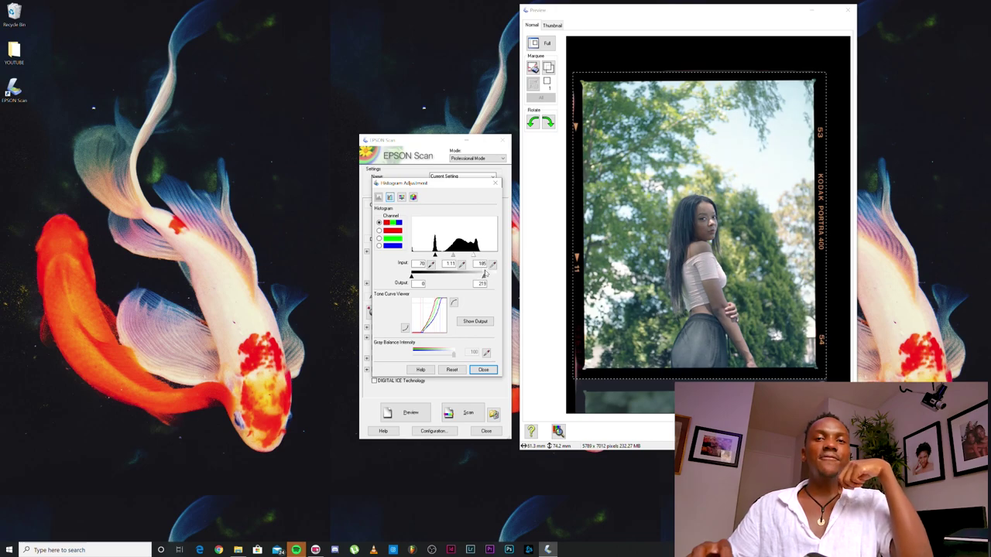
left_click_drag(486, 273, 482, 273)
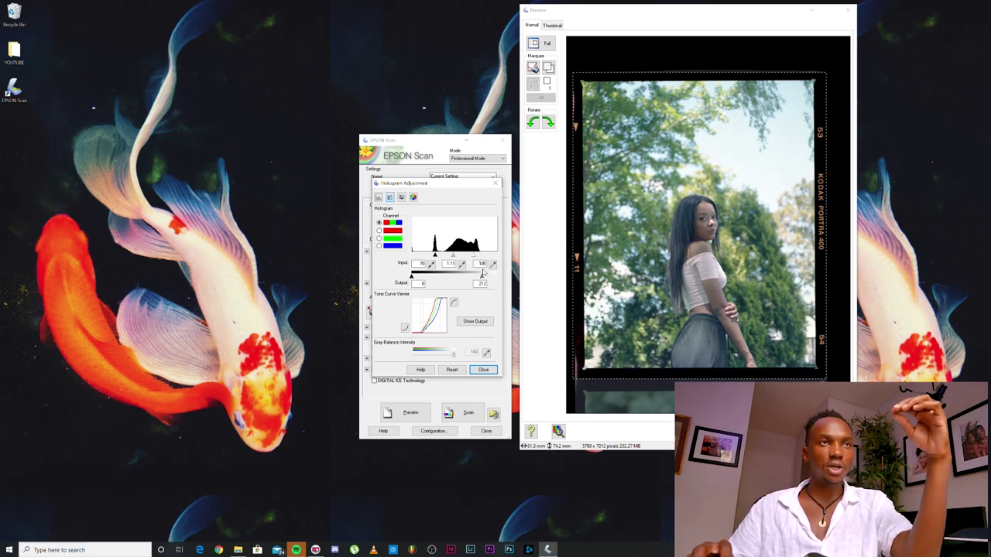
left_click_drag(483, 272, 487, 277)
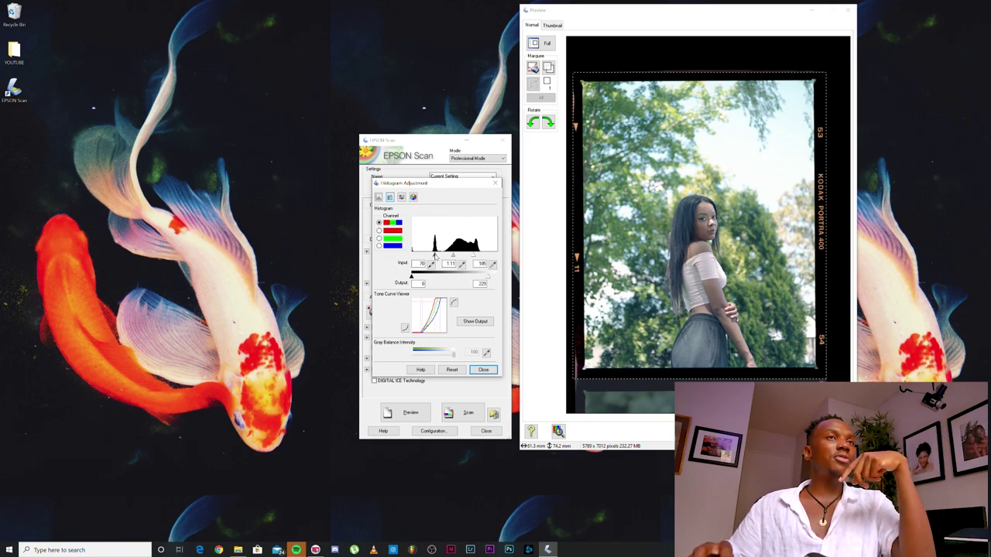
mouse_move(435, 256)
left_mouse_down()
mouse_move(422, 257)
mouse_move(452, 256)
left_mouse_up()
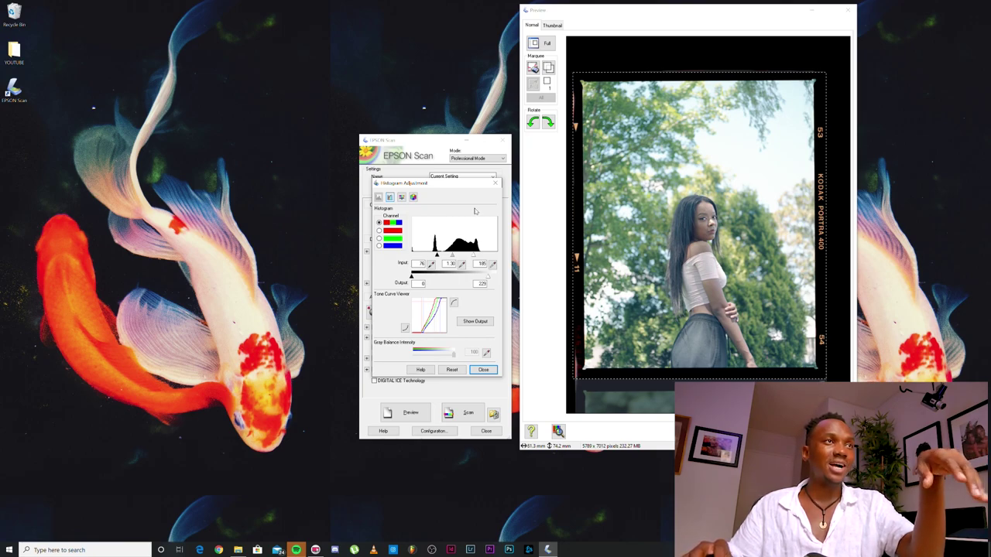
Open the Image Adjustment dialog for brightness, contrast, saturation and colour balance.
left_click(401, 198)
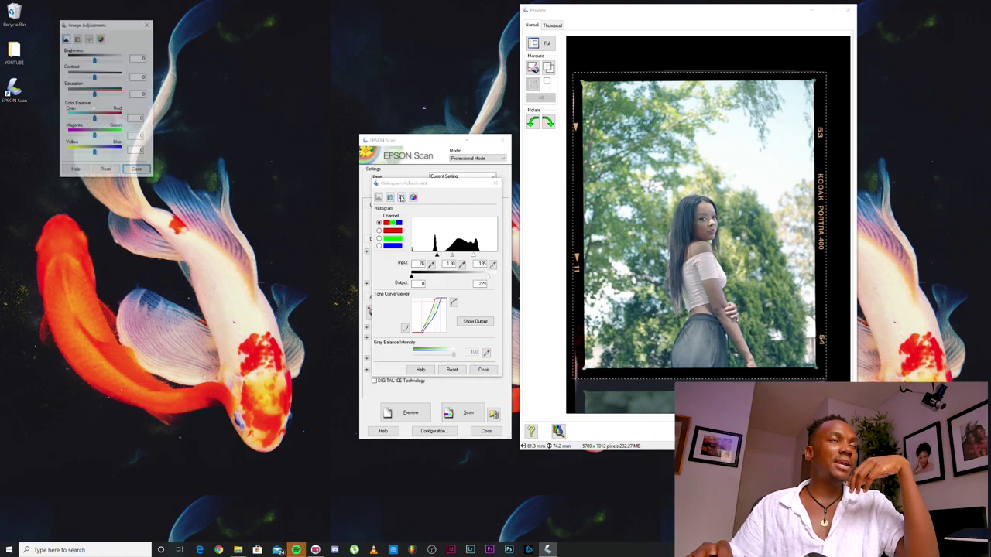
Set Brightness to 12 and bring Contrast back to 0 in Image Adjustment.
left_click_drag(101, 24, 361, 216)
left_click_drag(354, 269, 358, 269)
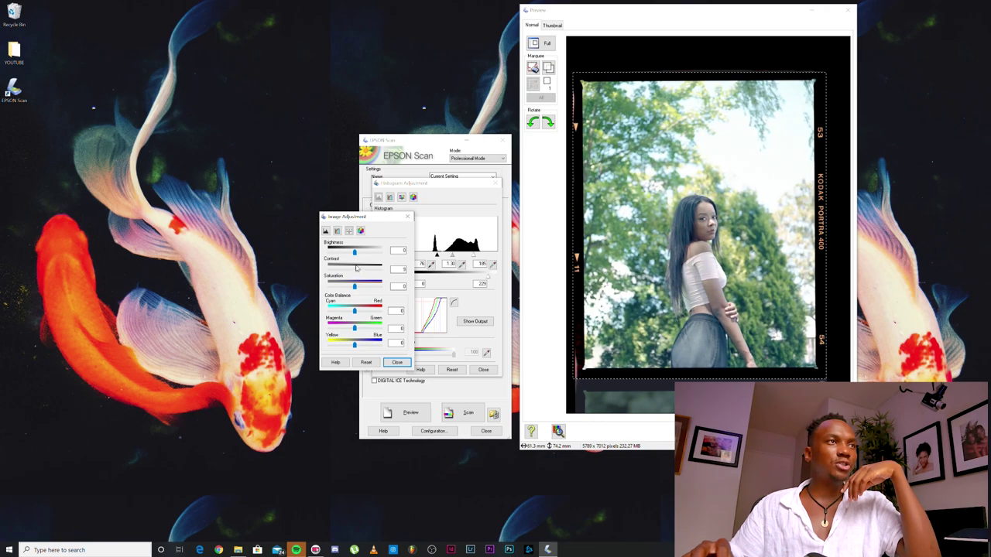
left_click_drag(357, 269, 356, 268)
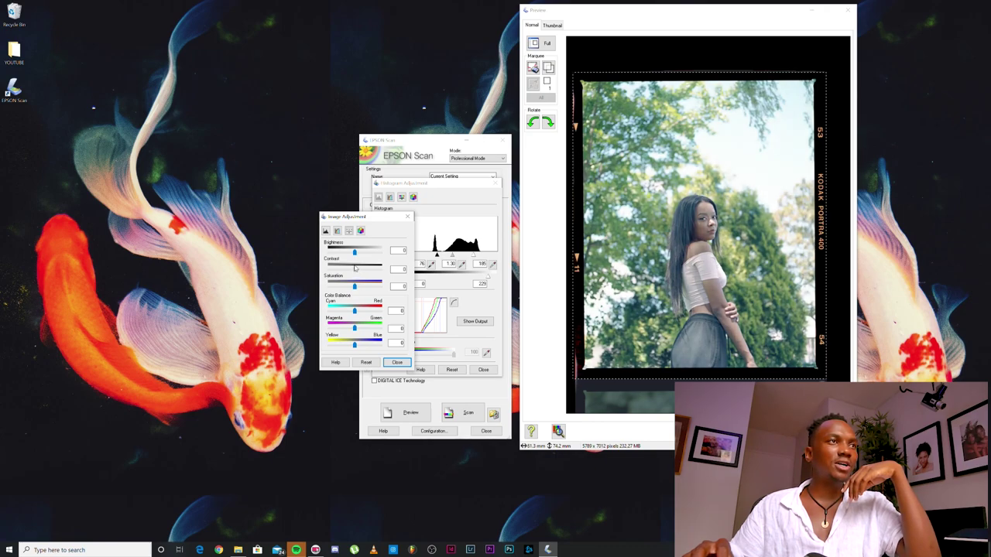
left_click_drag(359, 253, 356, 253)
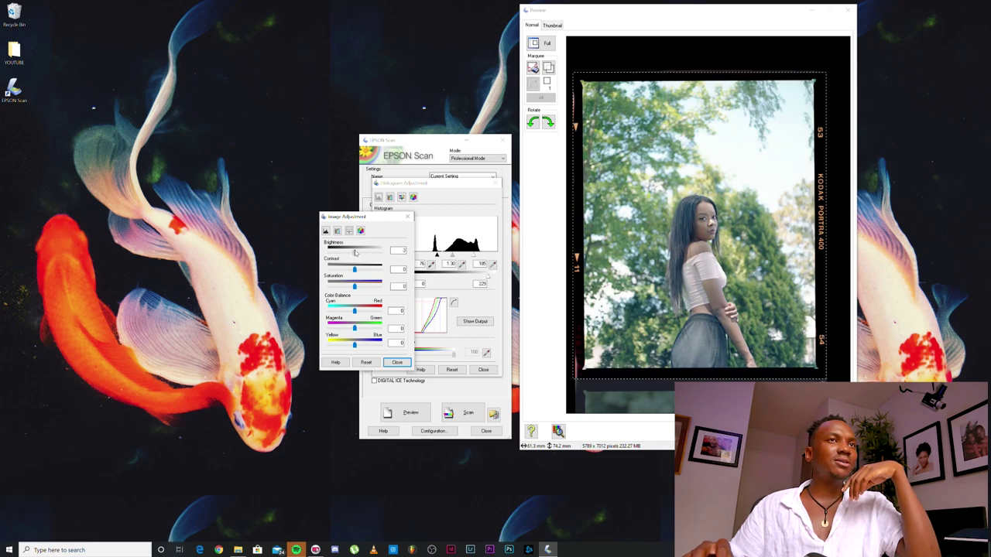
left_click_drag(353, 251, 358, 252)
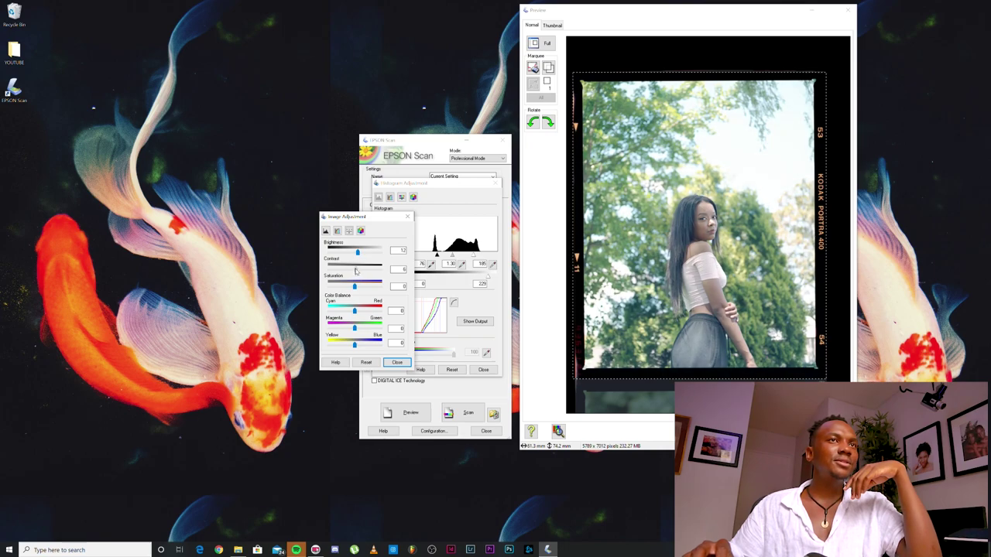
left_click_drag(355, 267, 355, 266)
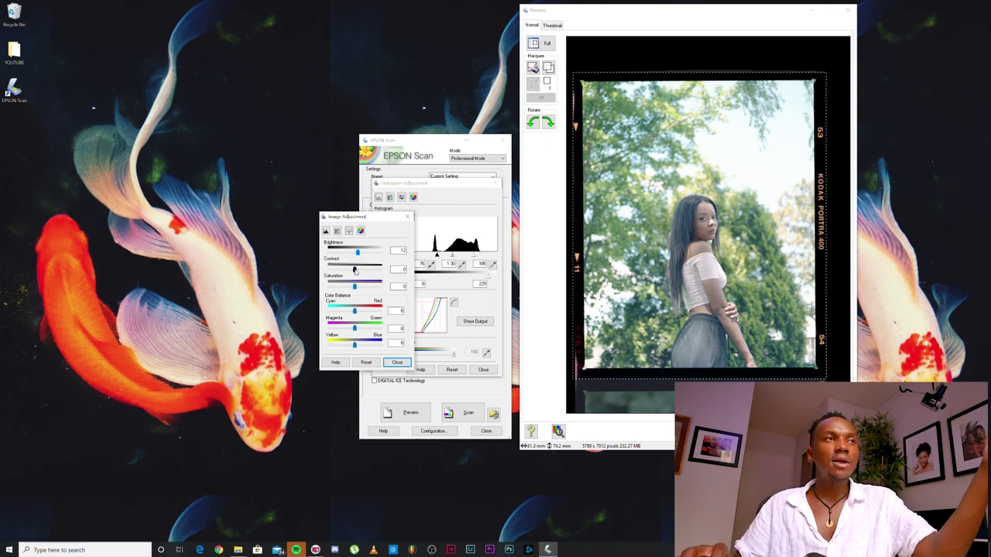
left_click_drag(354, 270, 351, 272)
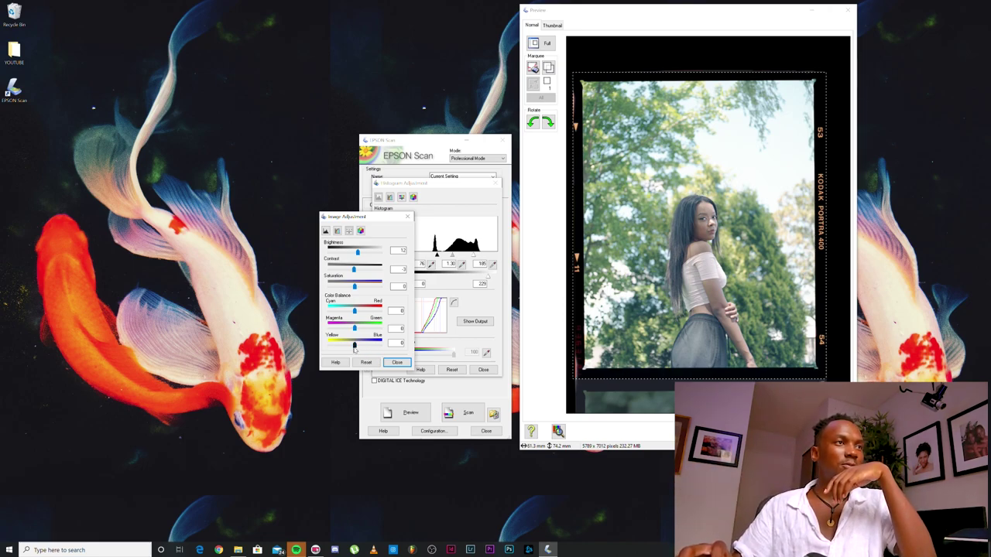
Adjust the colour balance sliders to Cyan/Red 4, Magenta/Green 3 and Yellow/Blue -23.
left_click_drag(351, 347, 347, 347)
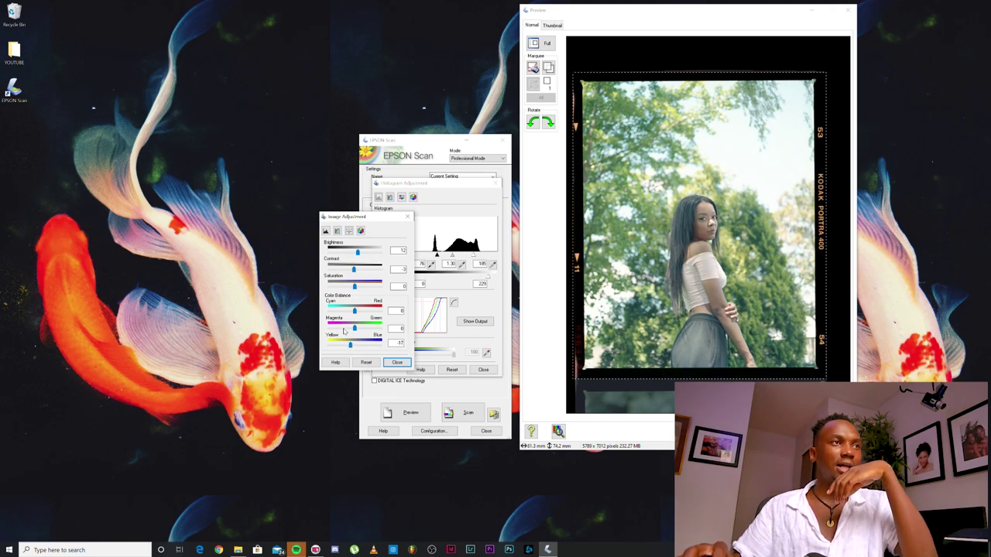
left_click_drag(355, 312, 357, 312)
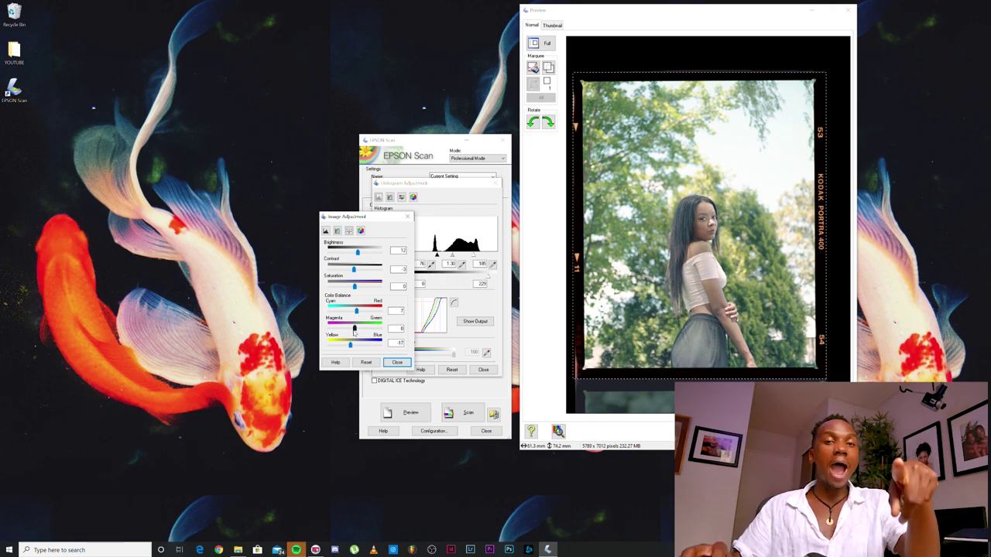
left_click_drag(355, 332, 360, 333)
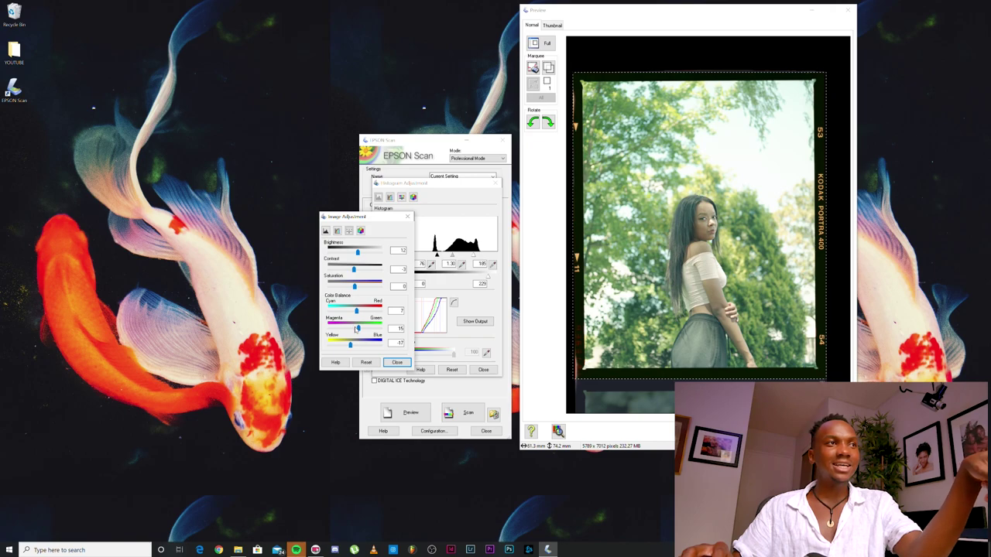
left_click(355, 329)
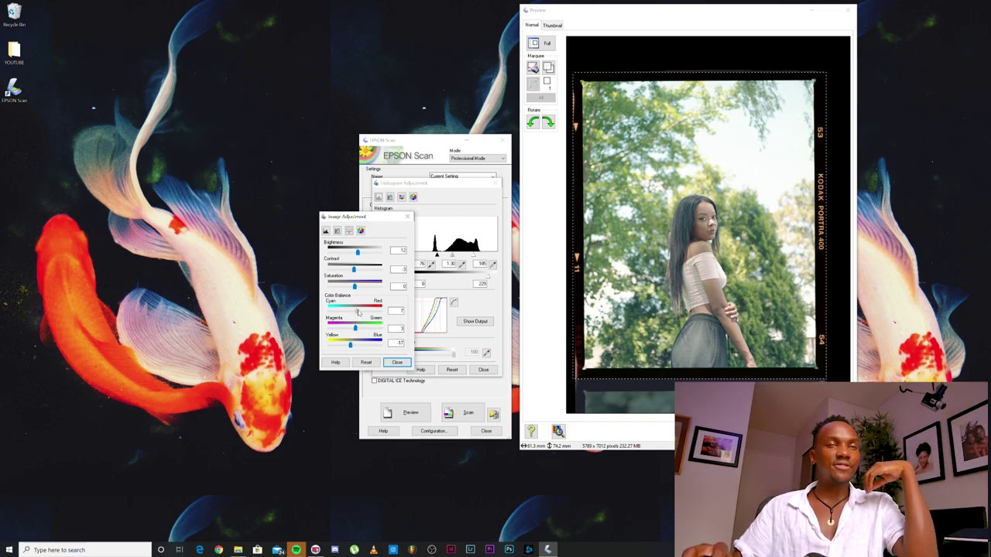
left_click_drag(359, 311, 359, 310)
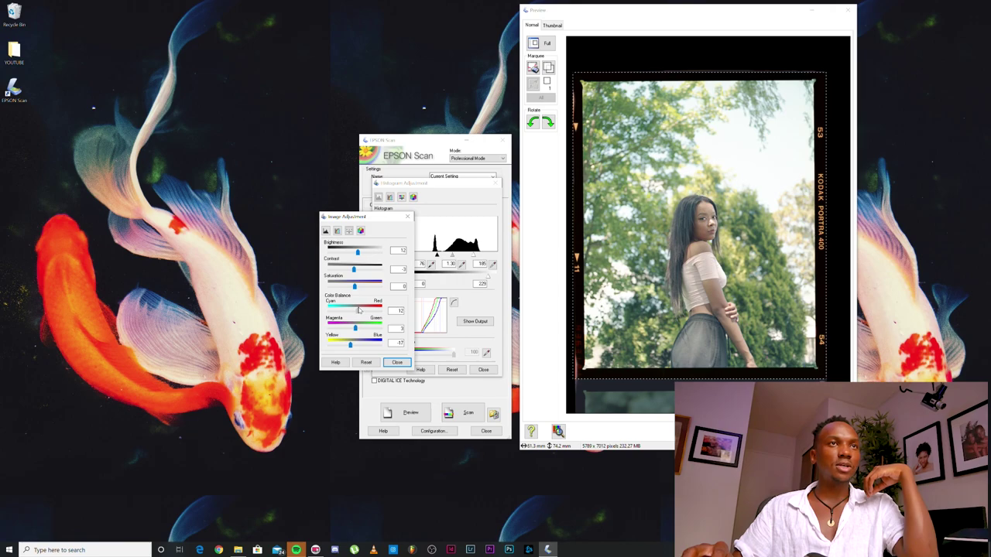
left_click_drag(358, 310, 355, 310)
left_click_drag(349, 346, 349, 344)
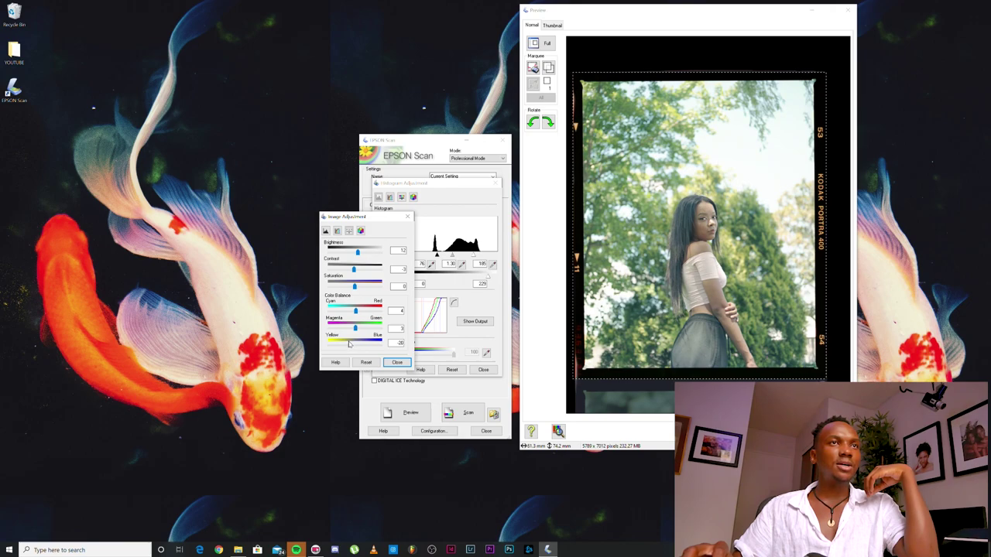
Switch to Tone Correction and add a slightly lifted shadow point to the curve.
left_click(398, 361)
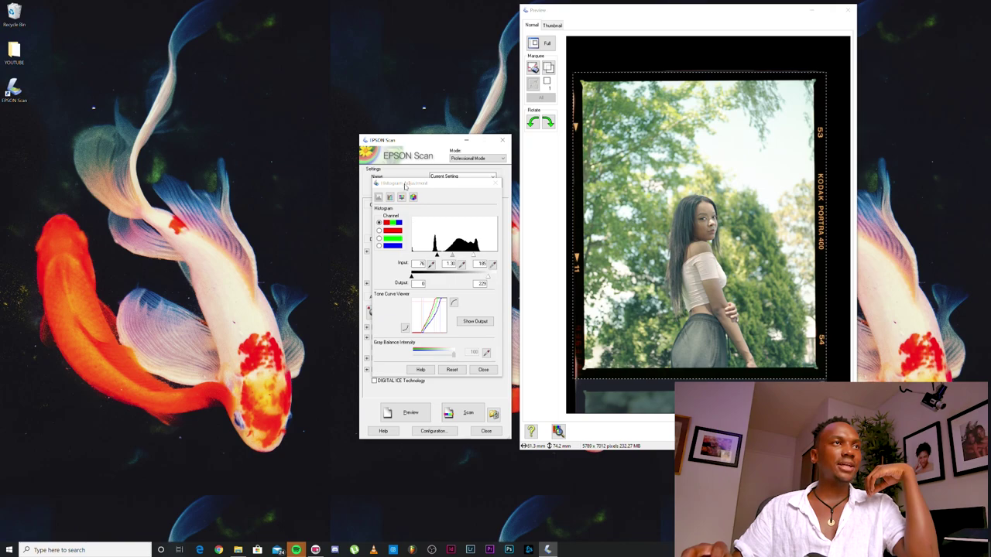
left_click(401, 198)
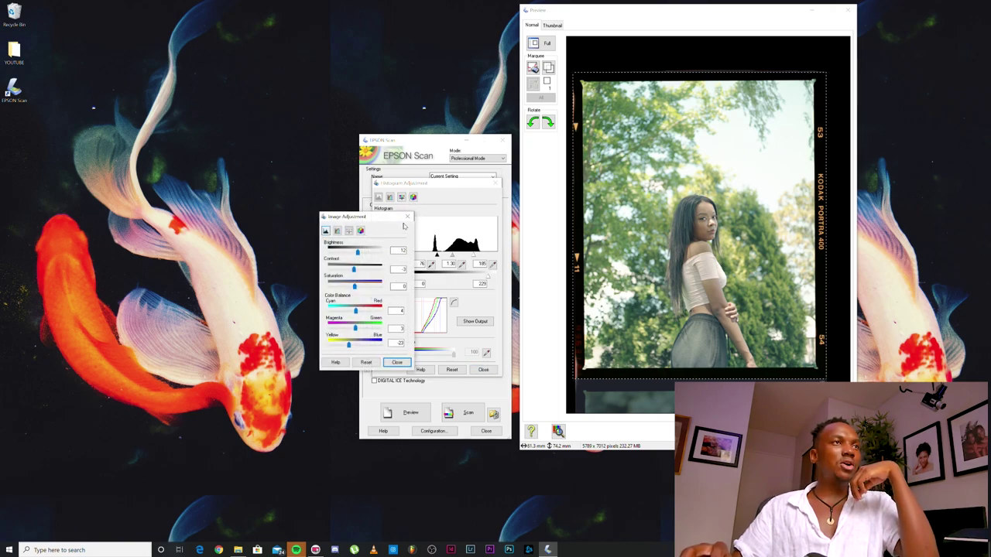
left_click(401, 199)
left_click(390, 198)
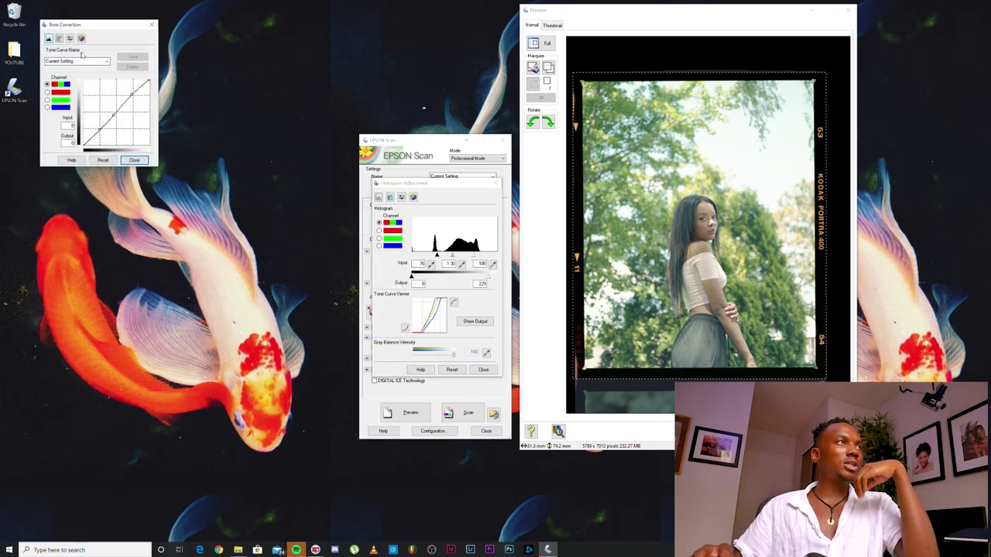
left_click_drag(87, 31, 345, 212)
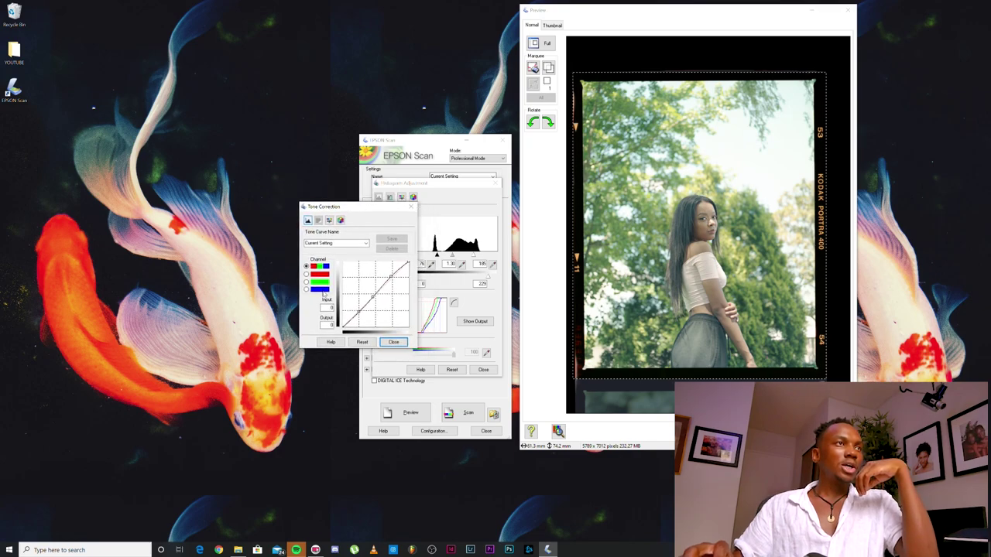
left_click_drag(357, 310, 359, 312)
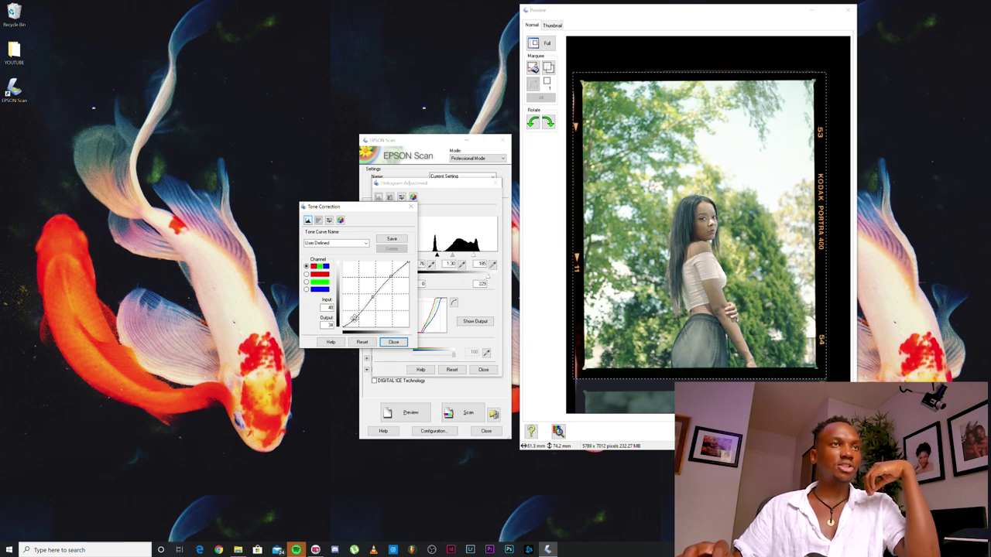
left_click_drag(353, 318, 354, 316)
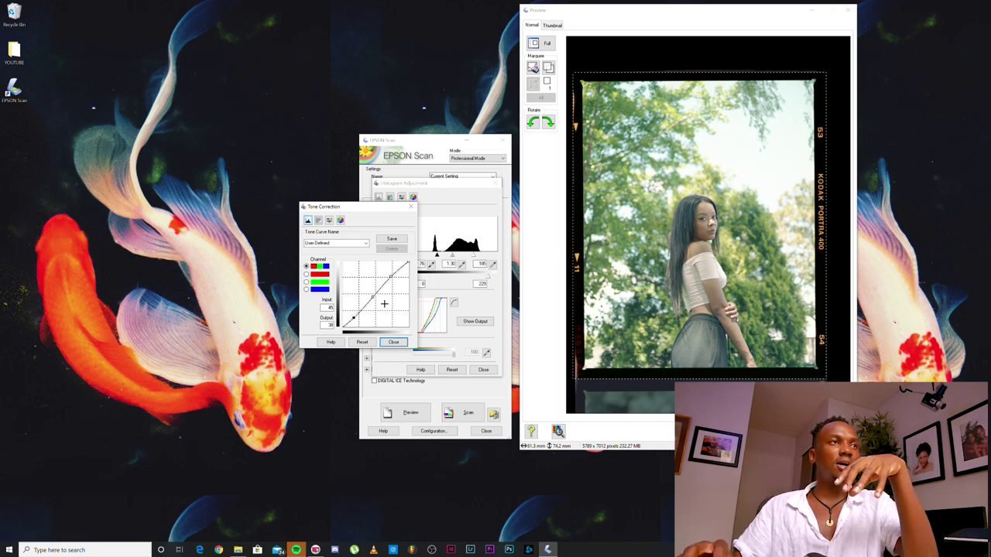
Raise the midtone and highlight curve points, then close the Tone Correction and Histogram dialogs.
left_click_drag(372, 297, 376, 294)
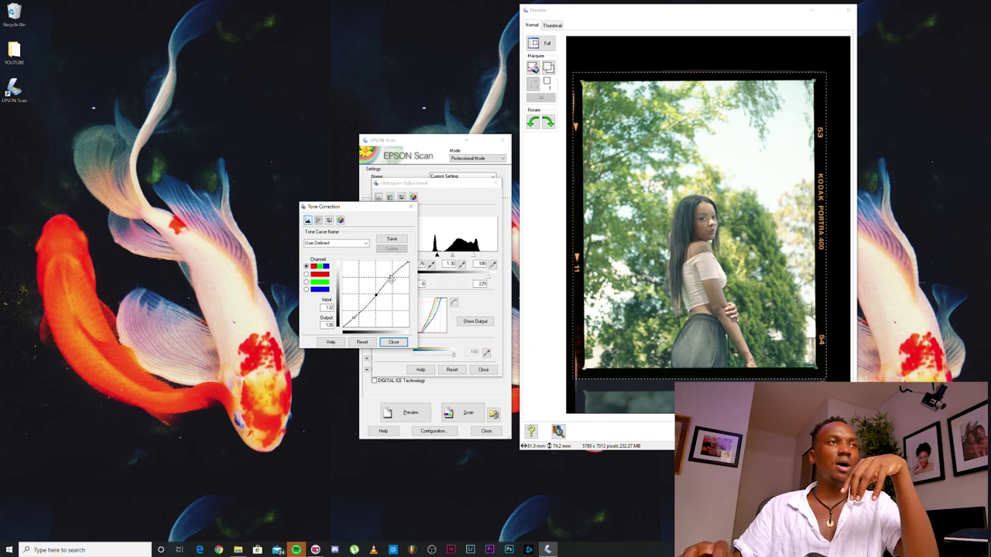
left_click_drag(392, 275, 396, 268)
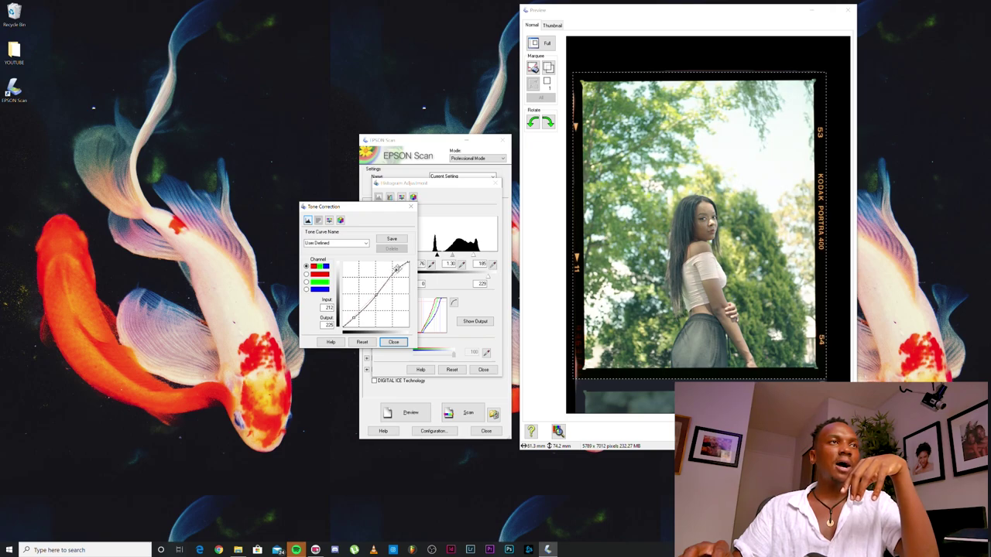
left_click_drag(397, 268, 396, 269)
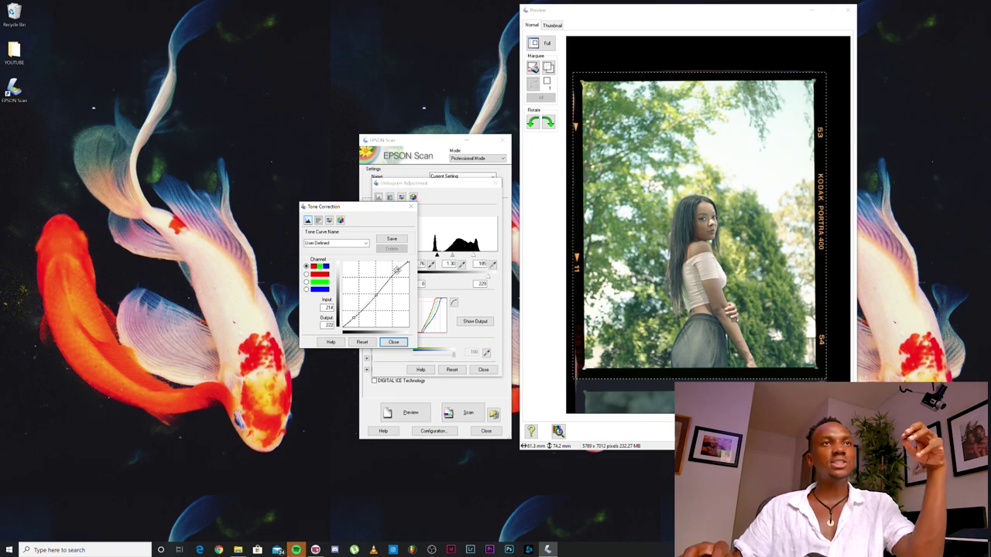
left_click(410, 207)
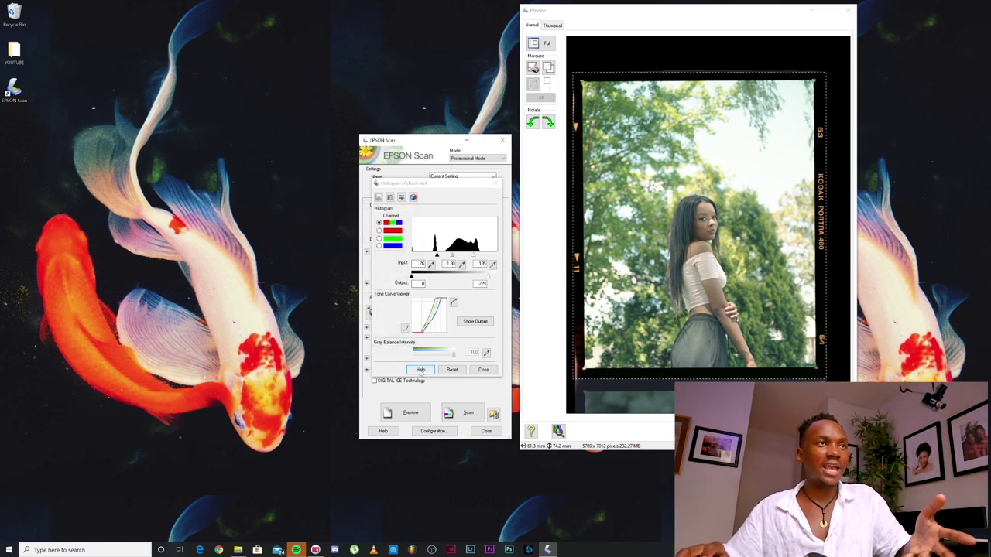
left_click(483, 370)
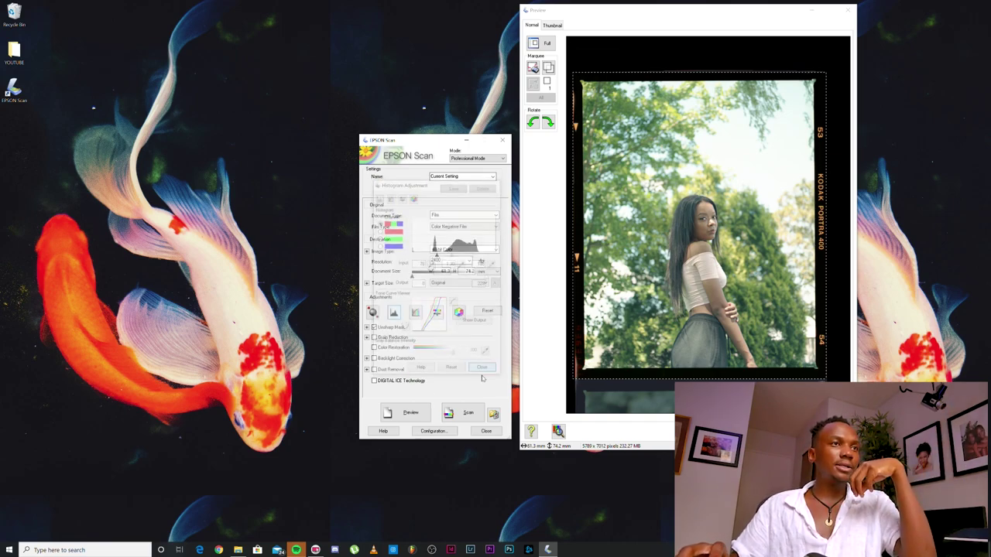
Scan the negative, saving it as a JPEG in the Pictures folder.
left_click(466, 412)
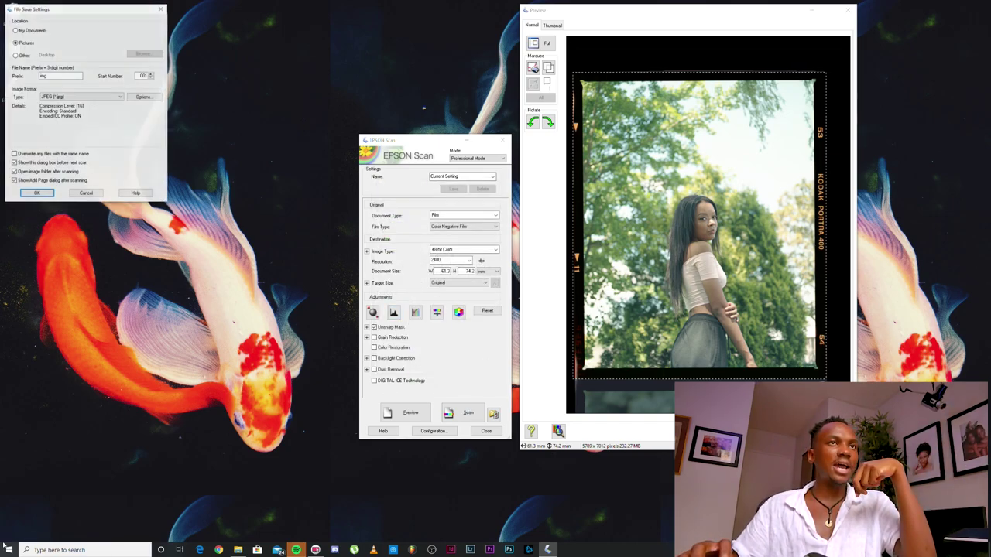
left_click(38, 194)
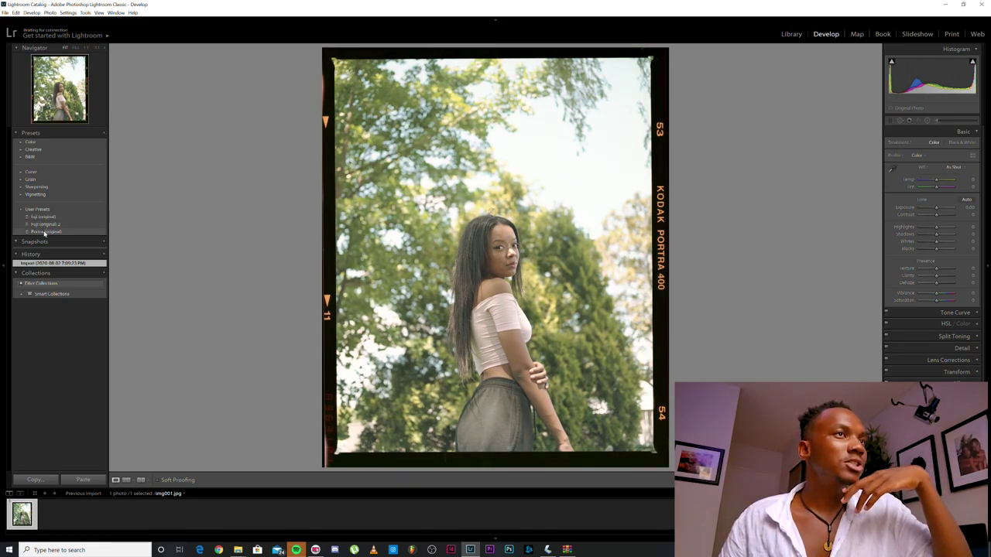
Apply the Portra (original) preset, then set Contrast to +15 and Highlights to about 21.
left_click(44, 233)
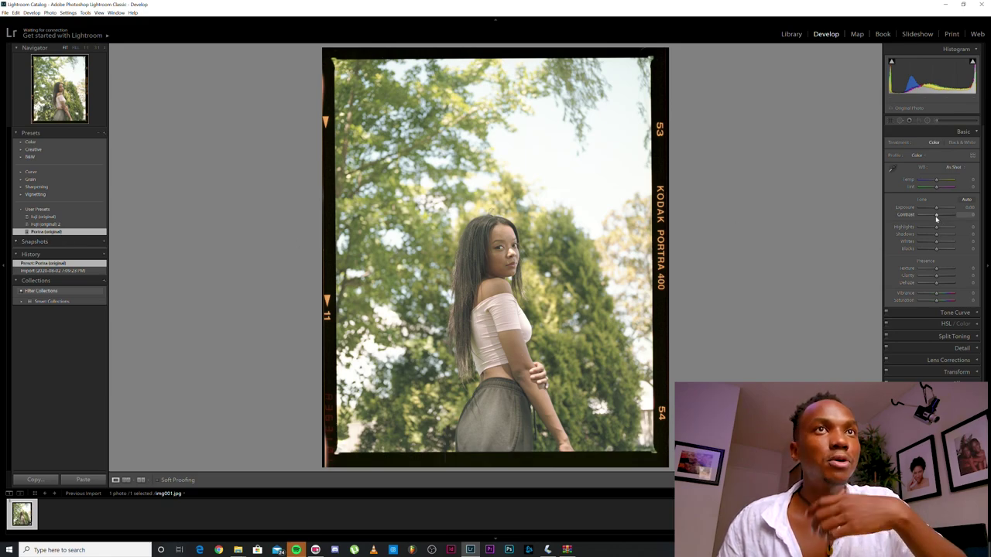
left_click_drag(936, 217, 939, 216)
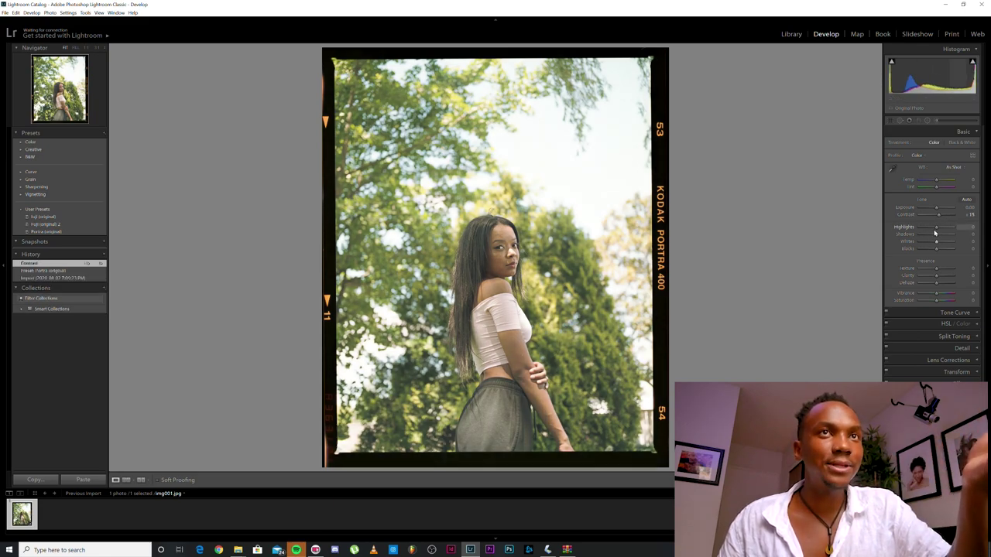
left_click_drag(935, 228, 933, 228)
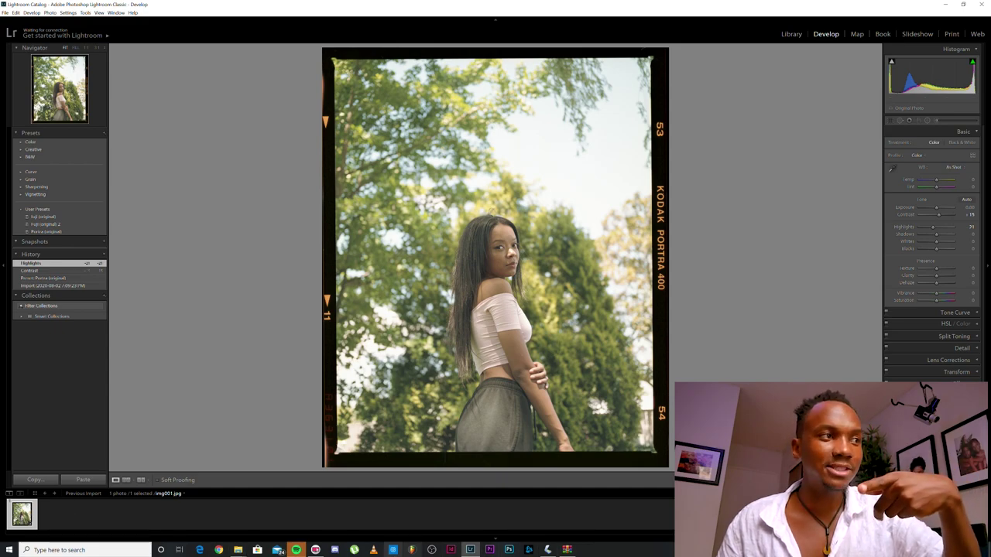
Rescan the frame with the File Save Settings type changed to TIFF (*.tif).
left_click(548, 550)
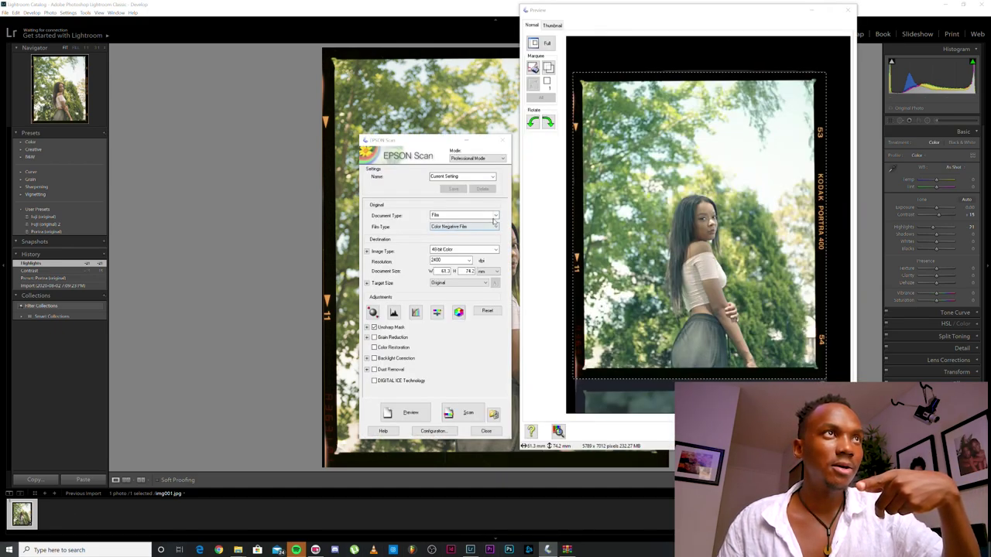
left_click(477, 415)
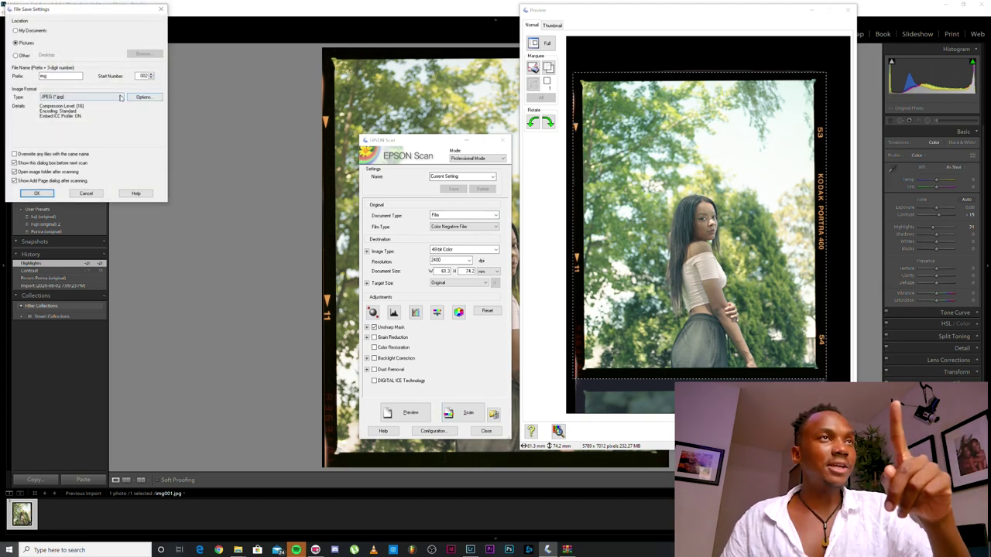
left_click(116, 96)
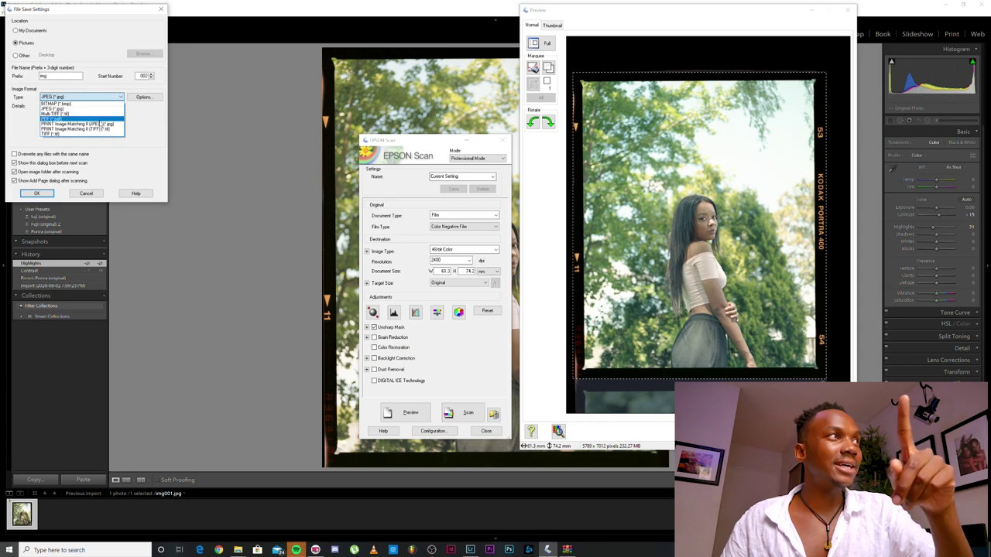
left_click(76, 134)
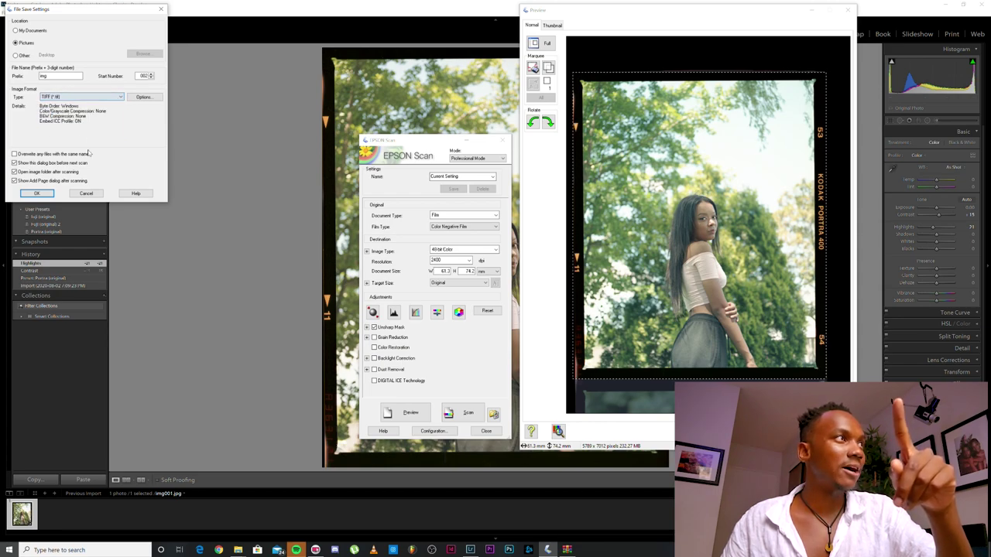
left_click(47, 195)
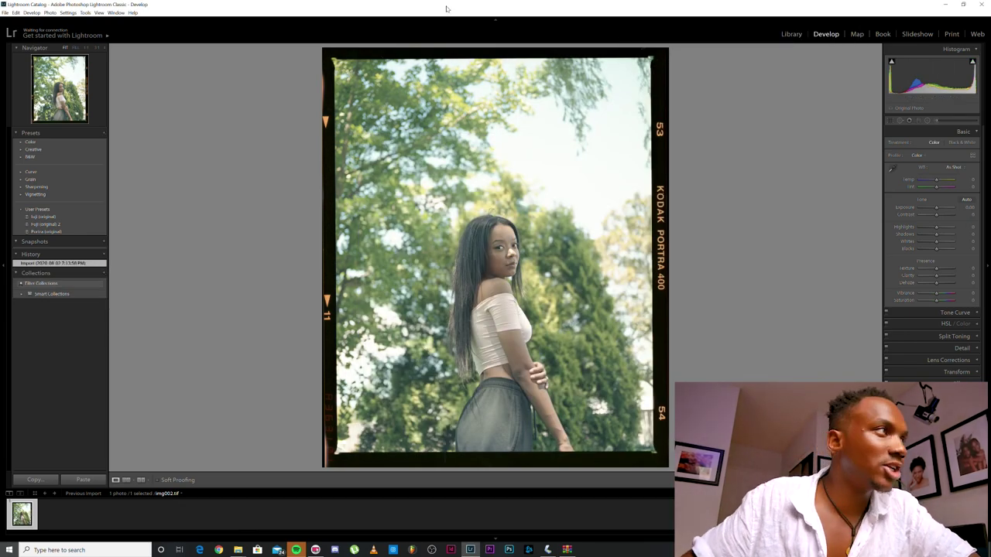
Apply the Portra (original) preset to img002.tif, raise Contrast to +41 and adjust Highlights.
left_click(38, 232)
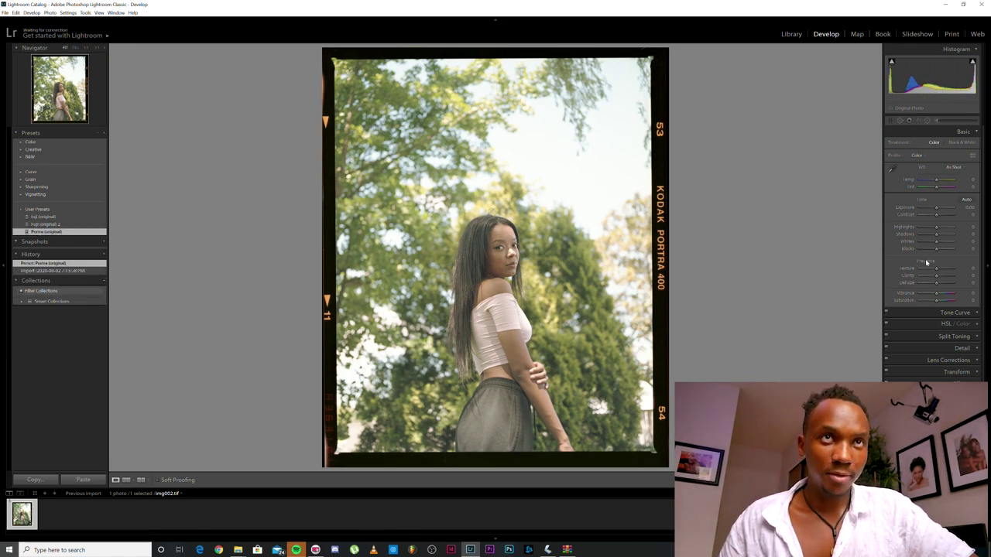
left_click_drag(937, 214, 942, 217)
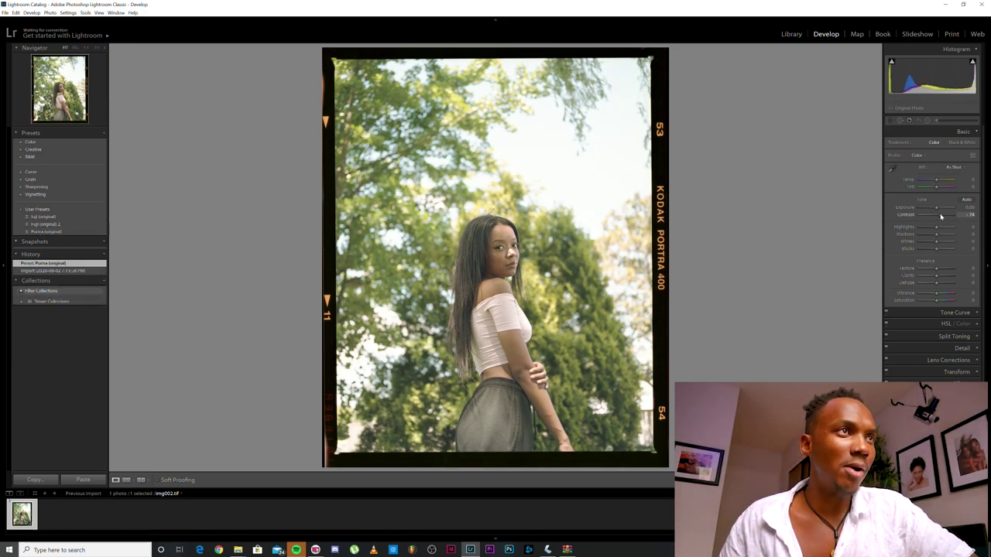
left_click_drag(942, 218, 944, 218)
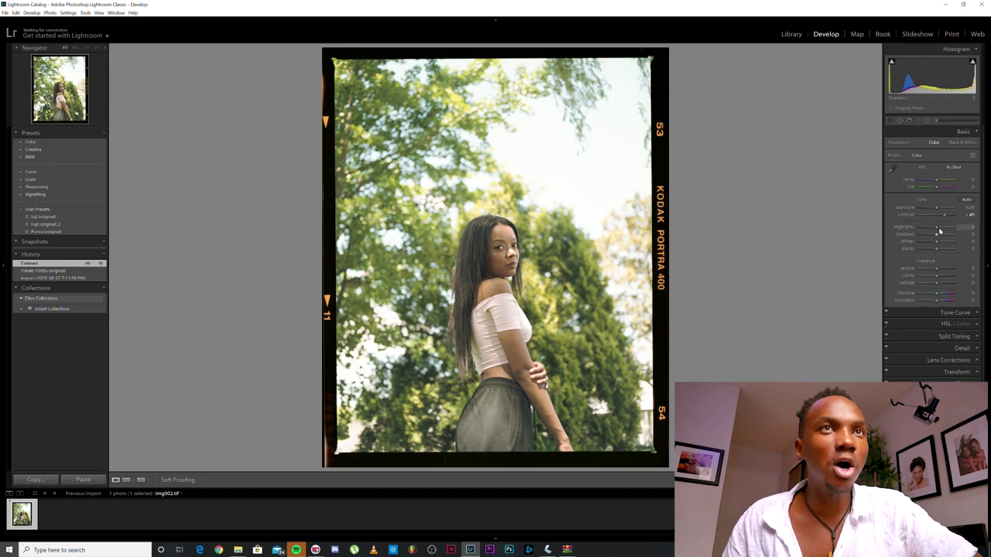
mouse_move(937, 230)
left_mouse_down()
mouse_move(944, 216)
mouse_move(933, 226)
left_mouse_up()
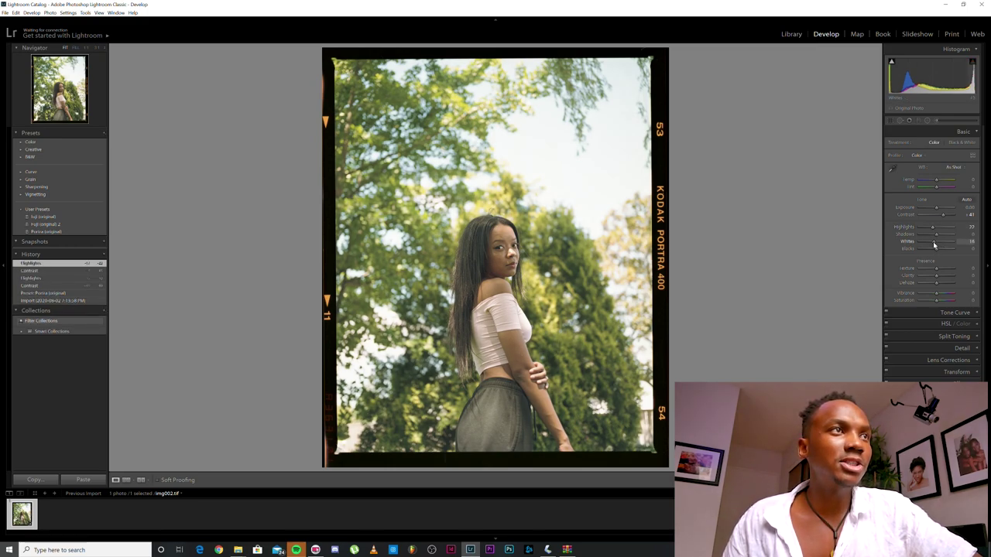
Brighten the Whites, set Dehaze to 16 and reduce Clarity to 4.
mouse_move(935, 245)
left_mouse_down()
mouse_move(940, 235)
mouse_move(930, 252)
left_mouse_up()
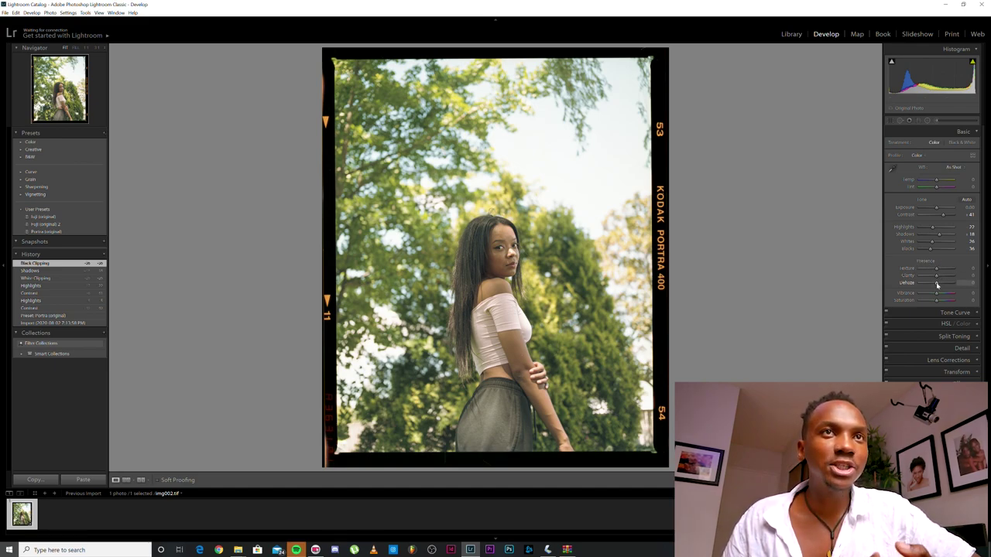
left_click_drag(938, 285, 939, 287)
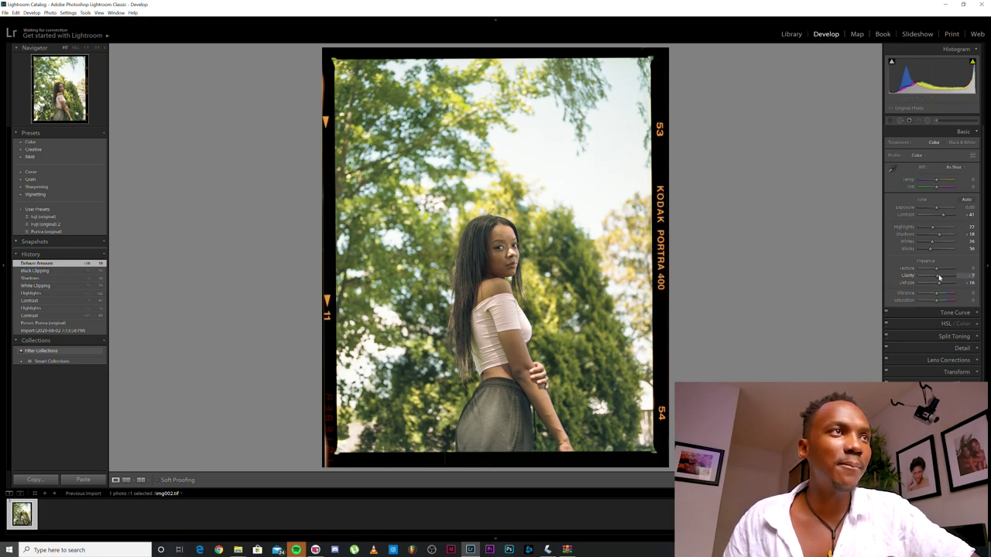
left_click_drag(940, 278, 937, 277)
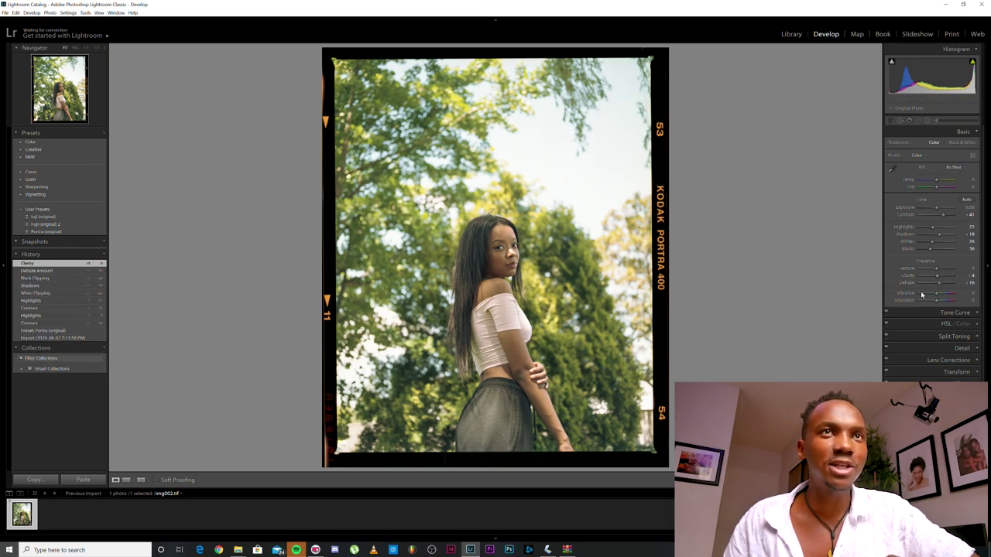
left_click(935, 313)
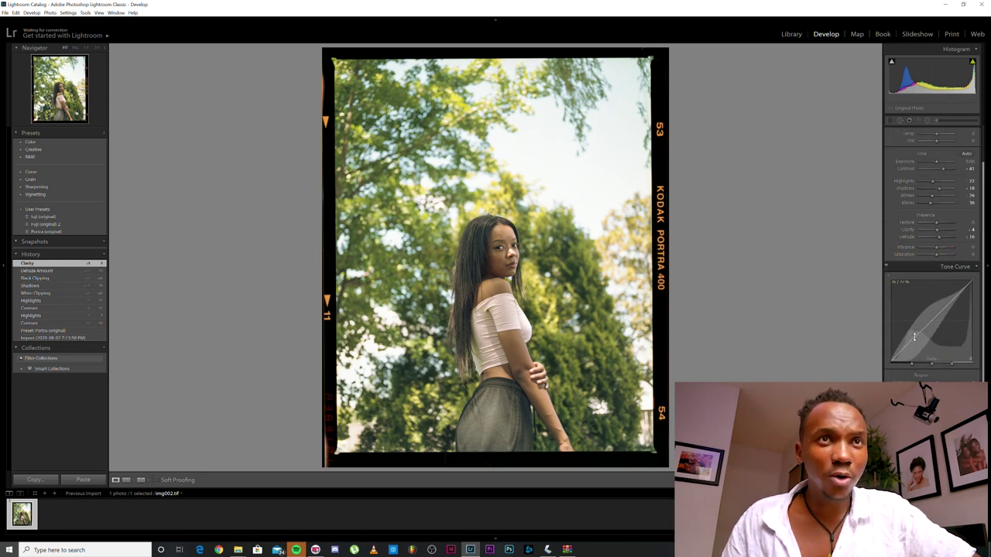
Reshape the tone curve's darks and shadows with the targeted adjustment tool, then tweak Highlights.
left_click_drag(921, 341, 916, 337)
left_click(888, 274)
left_click_drag(917, 336, 916, 325)
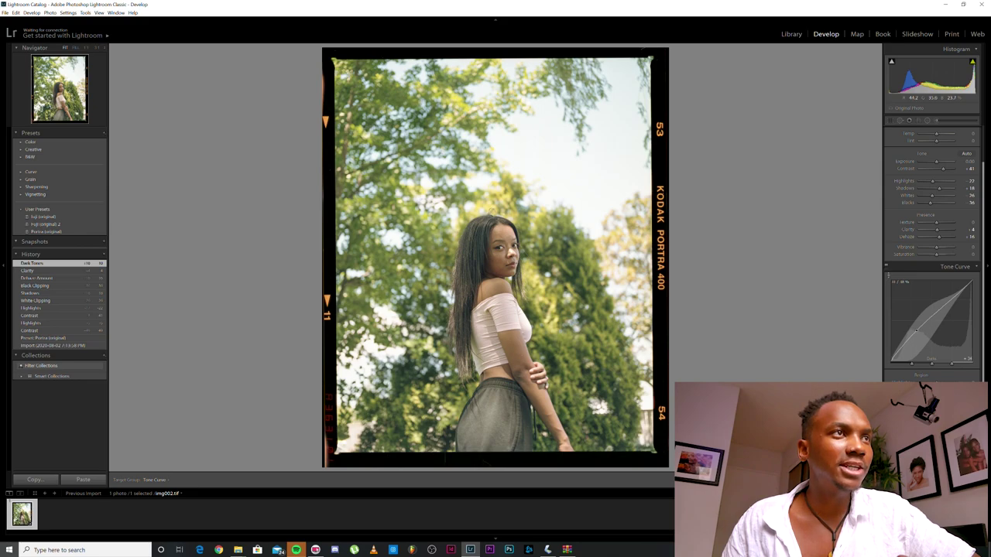
left_click_drag(916, 330, 917, 325)
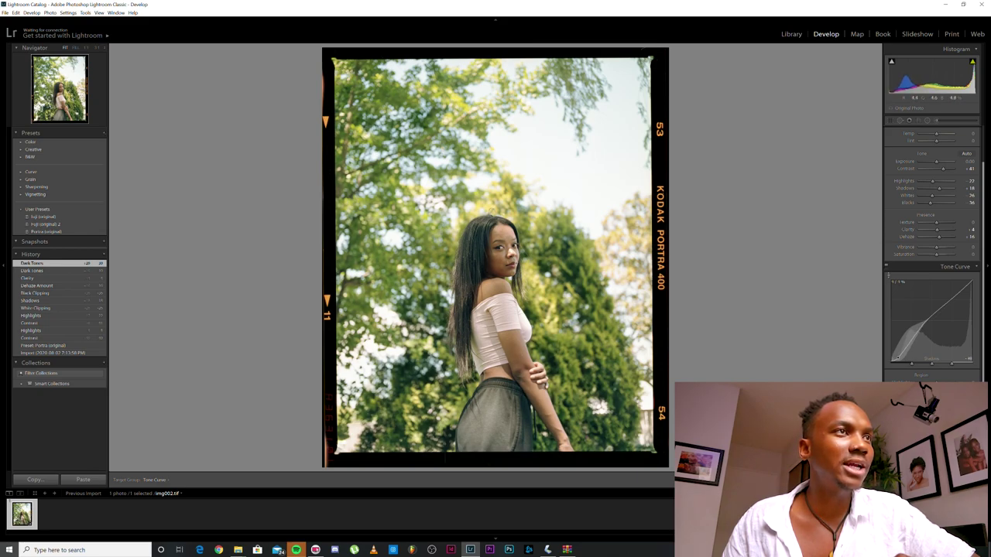
left_click_drag(915, 331, 915, 341)
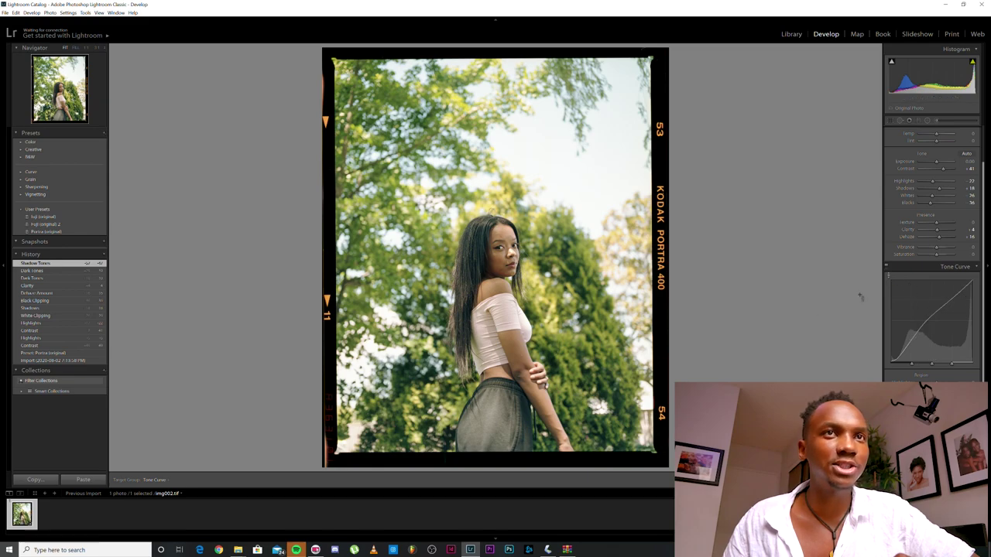
left_click(974, 266)
left_click_drag(927, 228, 933, 227)
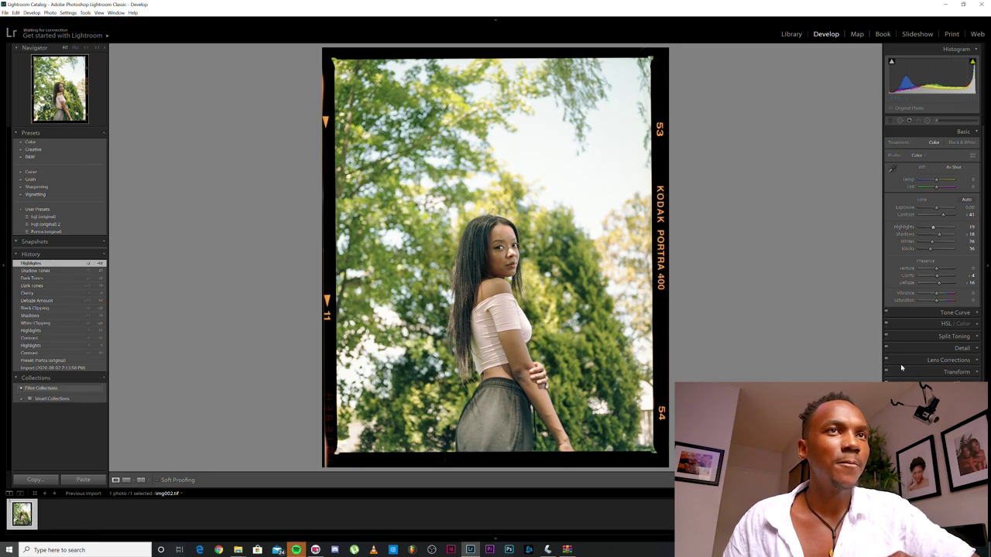
Expand and collapse the Split Toning section, then collapse the Basic panel.
left_click(955, 338)
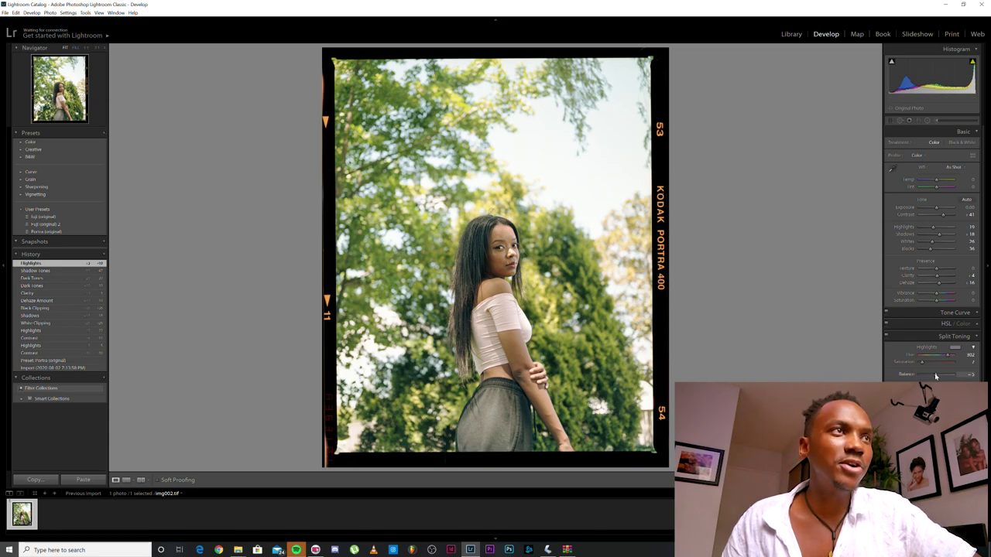
left_click(973, 337)
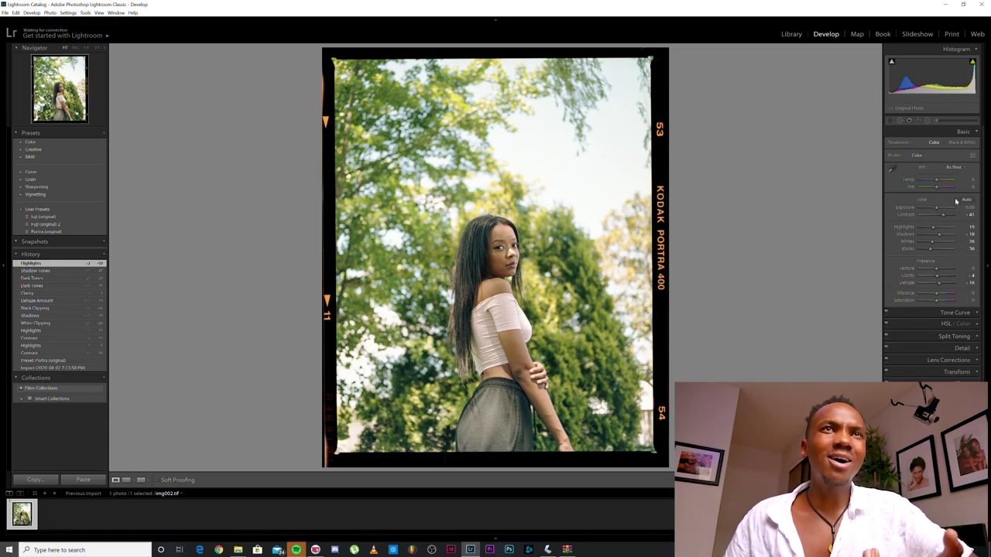
left_click(964, 133)
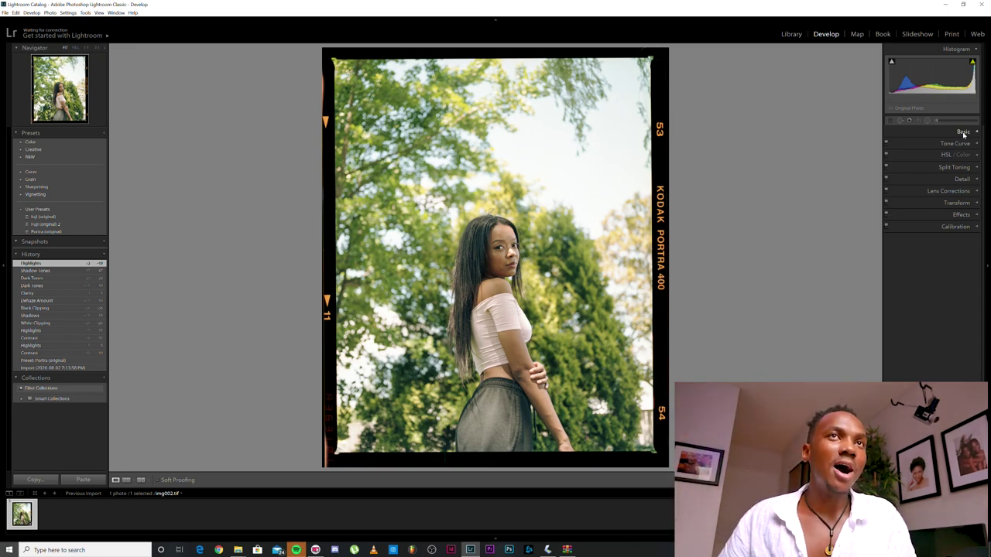
Expand the Basic panel to show Contrast +41, Highlights 19, Clarity 4 and Dehaze 16.
left_click(963, 133)
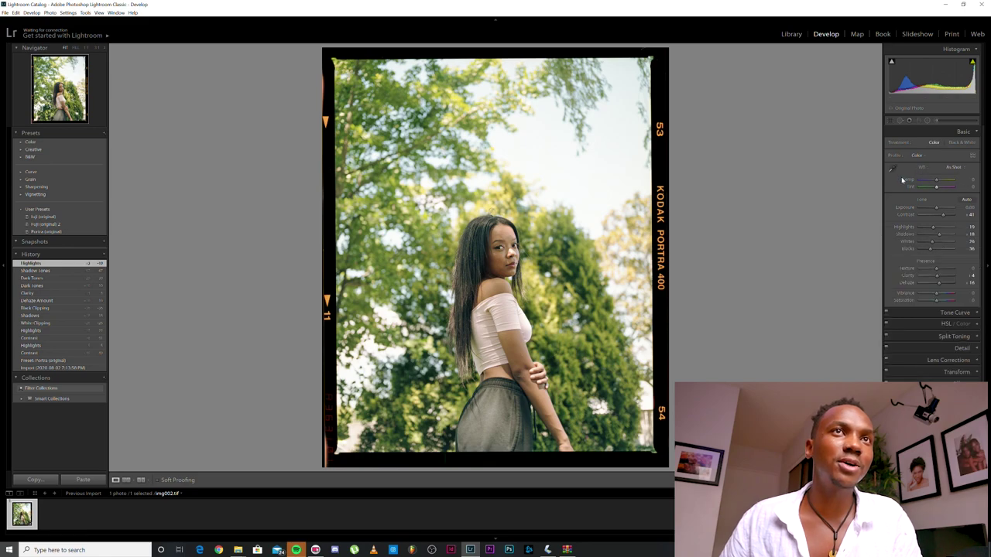